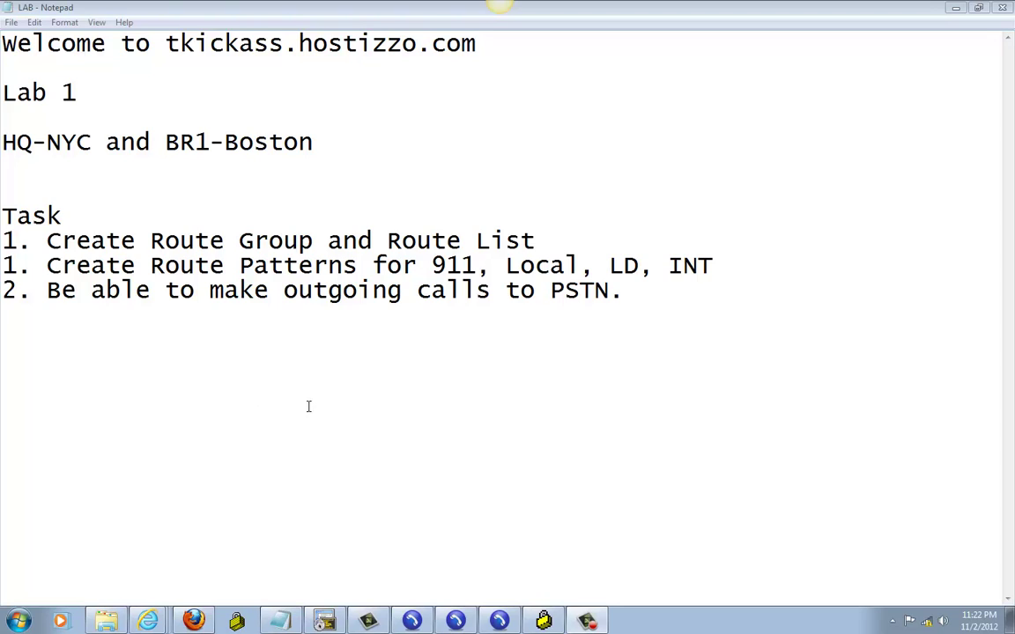
Reopen the long-distance route pattern 9.1[2-9]XX[2-9]XXX from the route pattern list
left_click(194, 621)
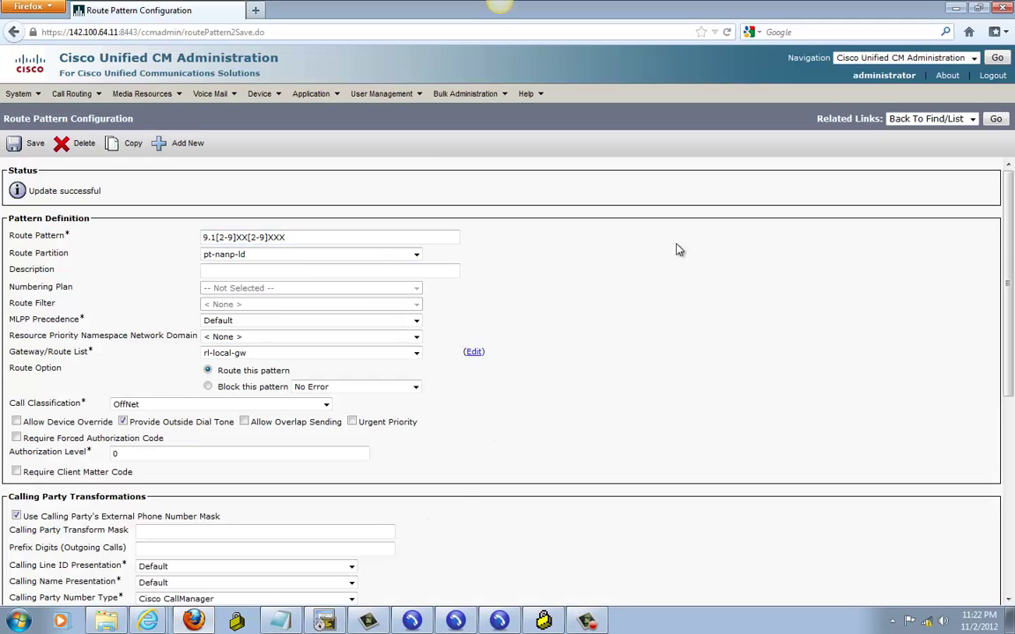
left_click(996, 118)
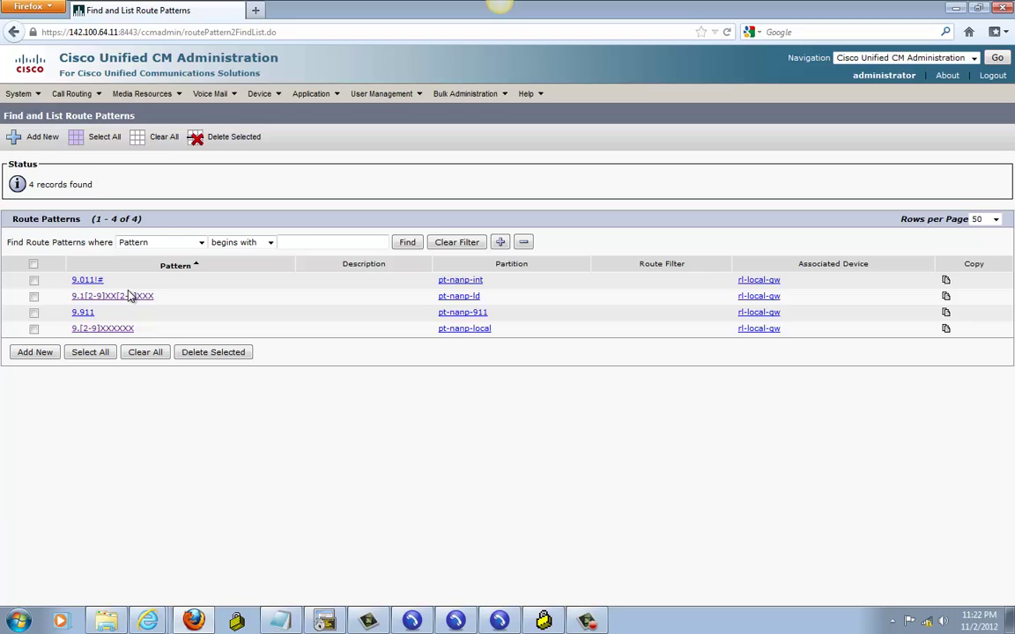
left_click(113, 297)
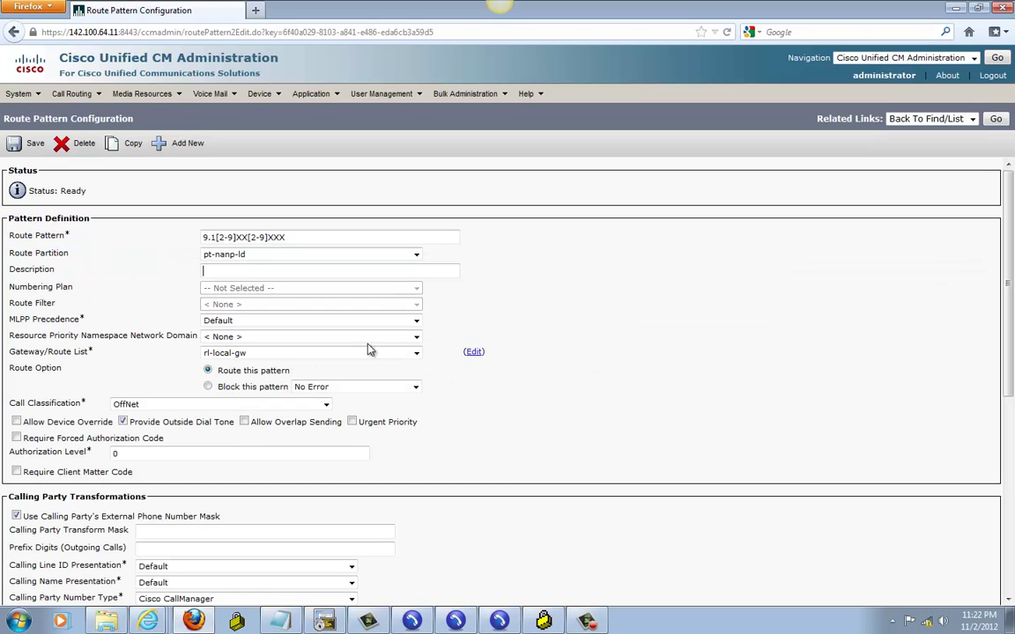
Append XX to the pattern and save, accepting the authorization code and gateway reset warnings
left_click(289, 237)
type("XXX")
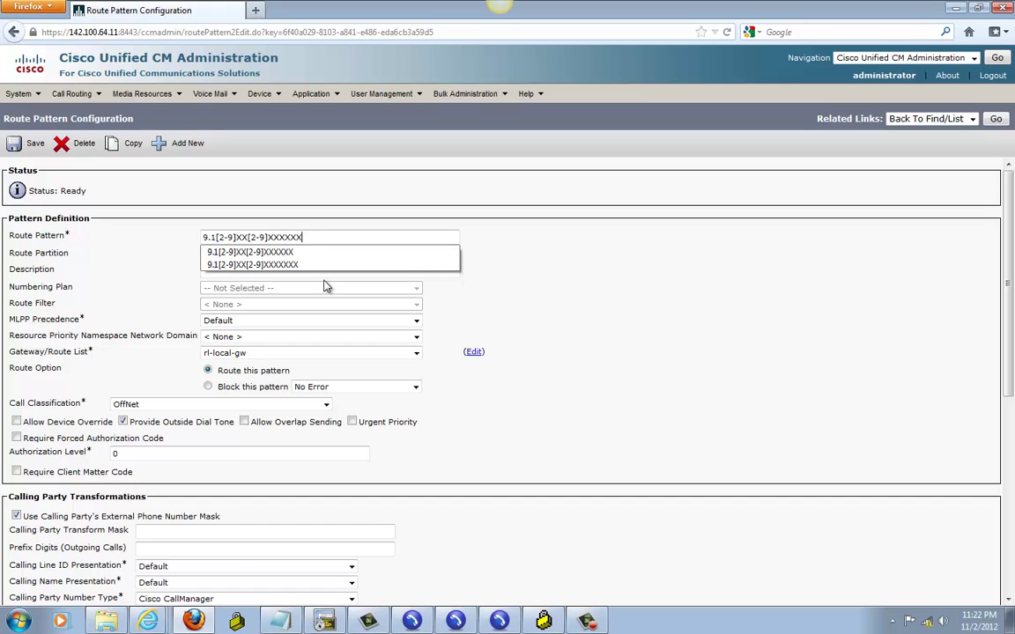
left_click(289, 238)
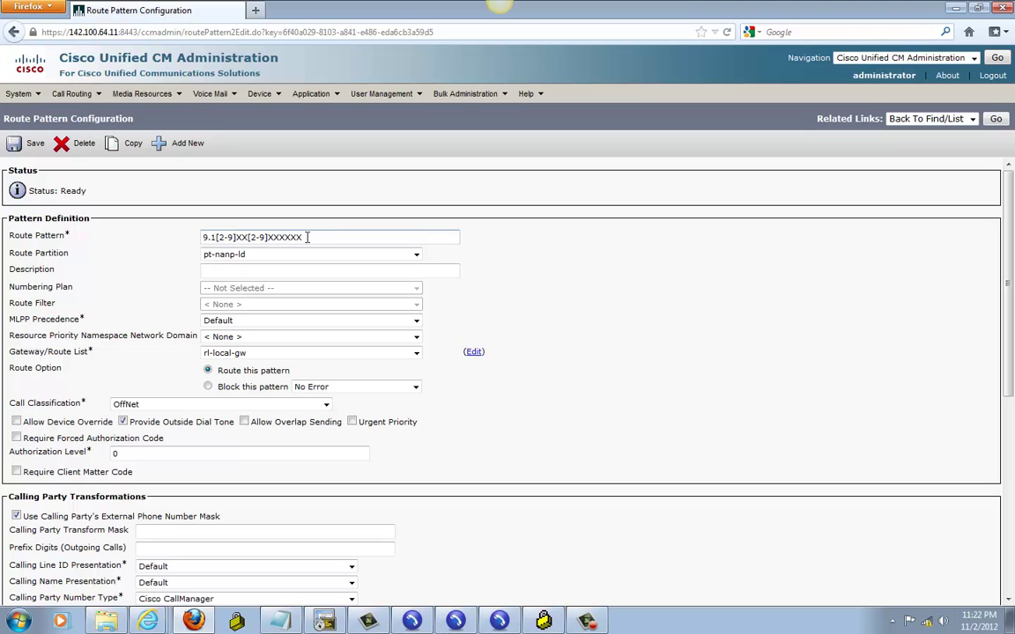
left_click(33, 148)
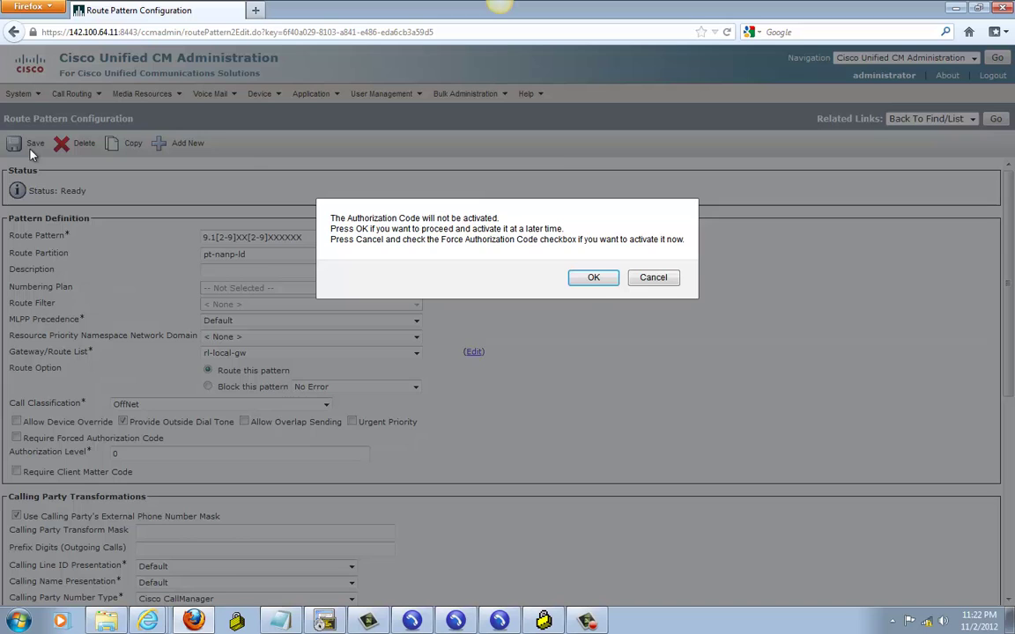
left_click(593, 278)
key("Return")
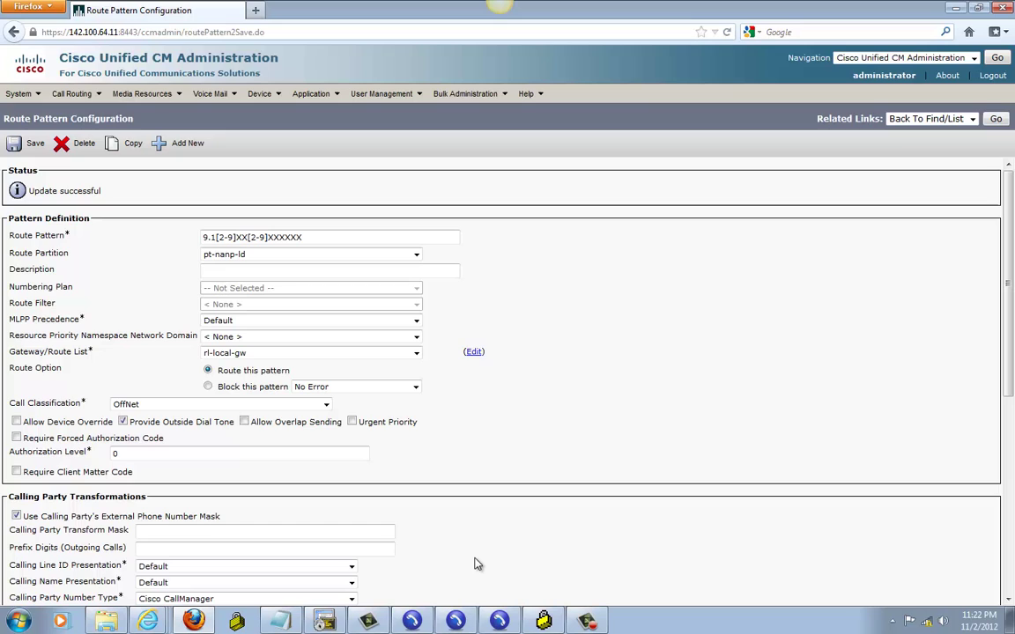
Toggle the extension 1001 softphone and PSTN phone, then return the admin page to the route pattern list
left_click(457, 621)
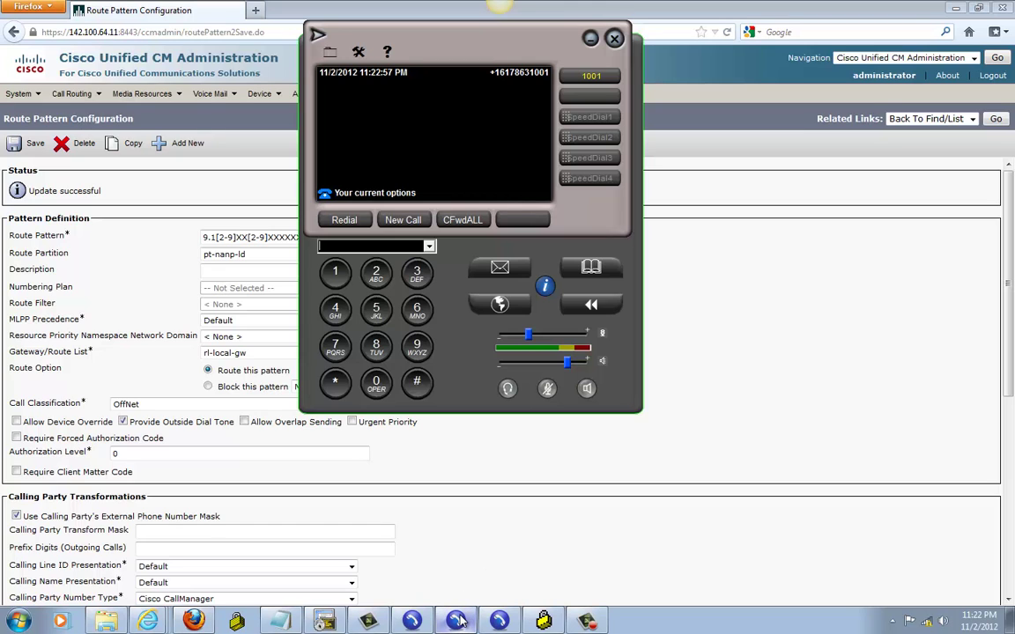
left_click(457, 622)
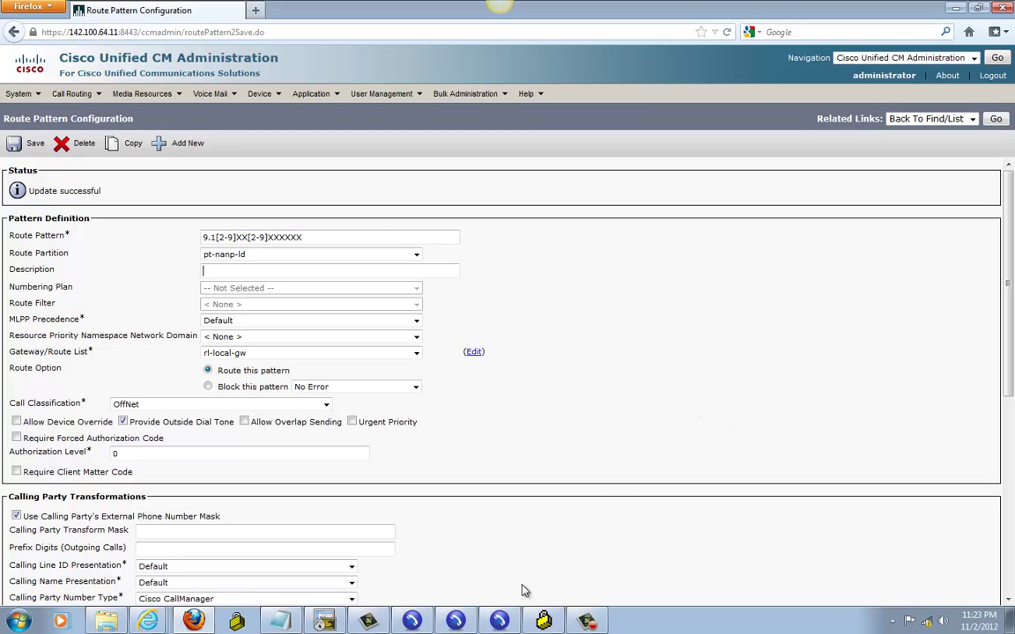
key("super+5")
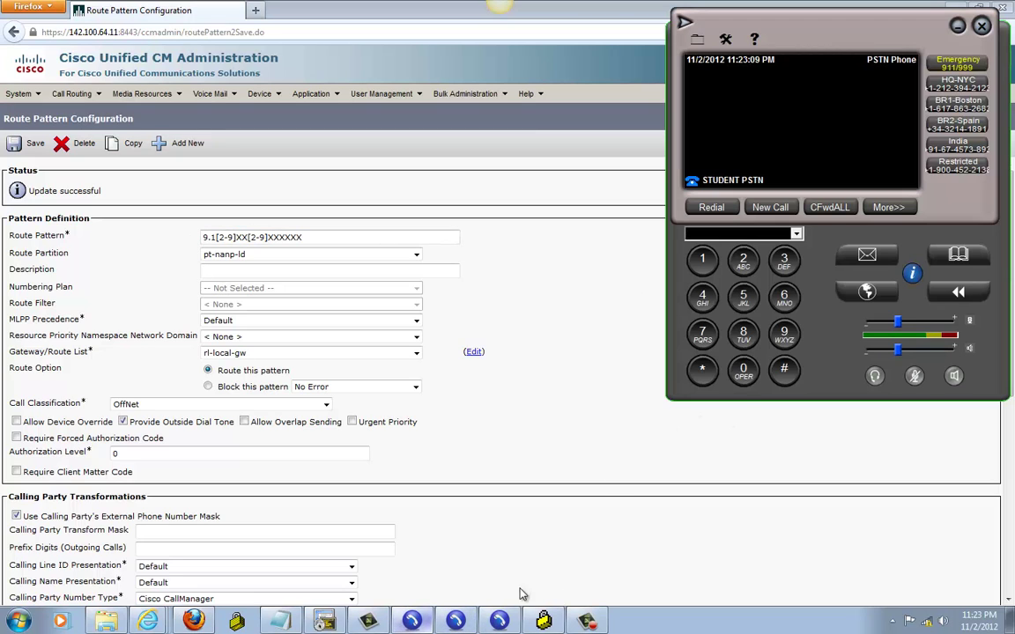
left_click(456, 623)
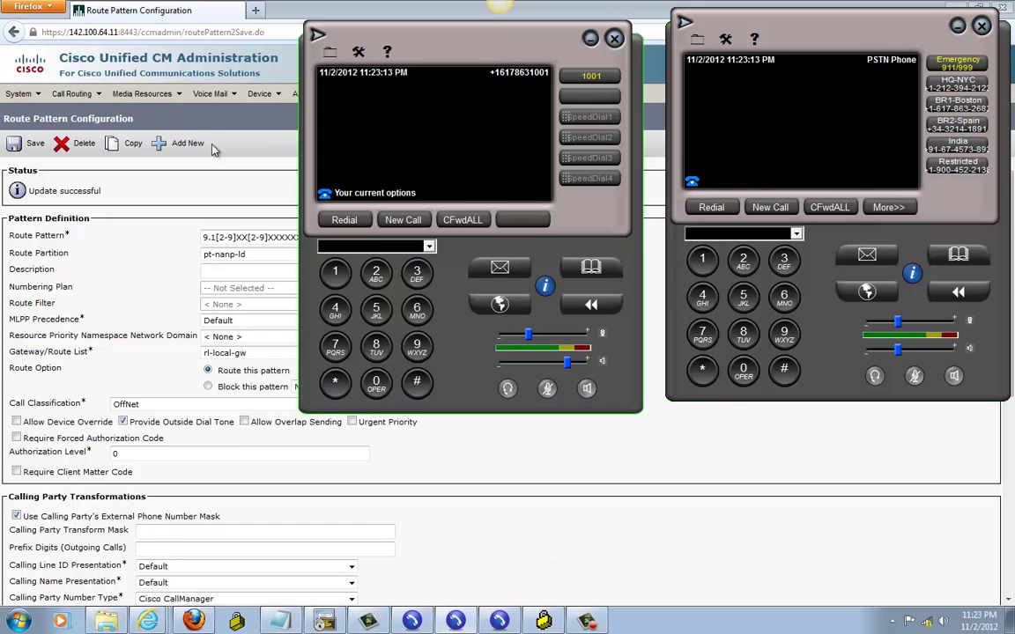
left_click(211, 149)
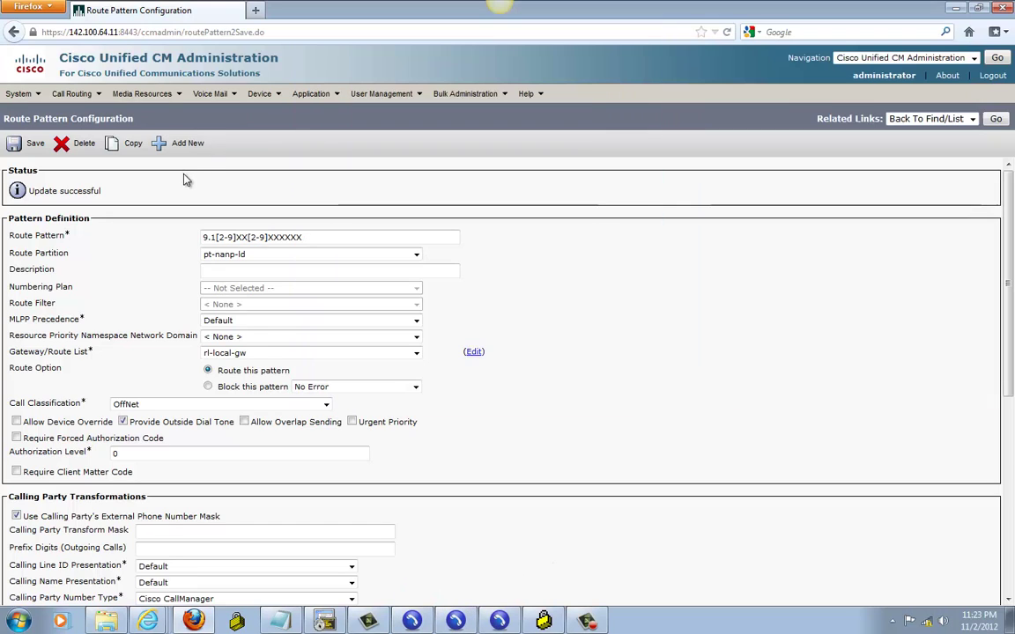
left_click(996, 120)
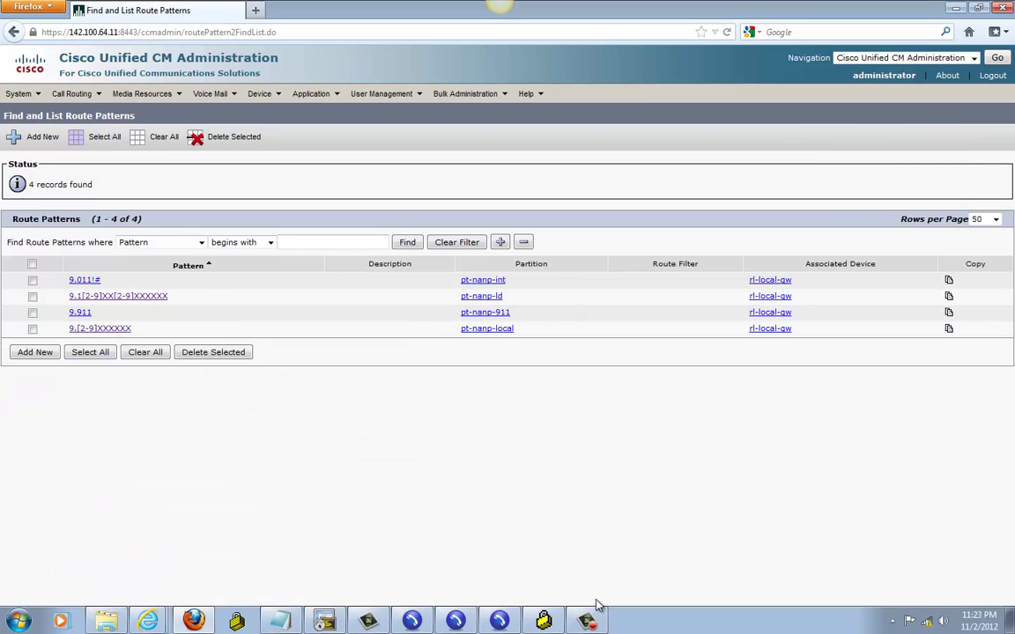
Restore the 5001 softphone and PSTN phone, placing the 5001 phone beside the PSTN phone
left_click(456, 621)
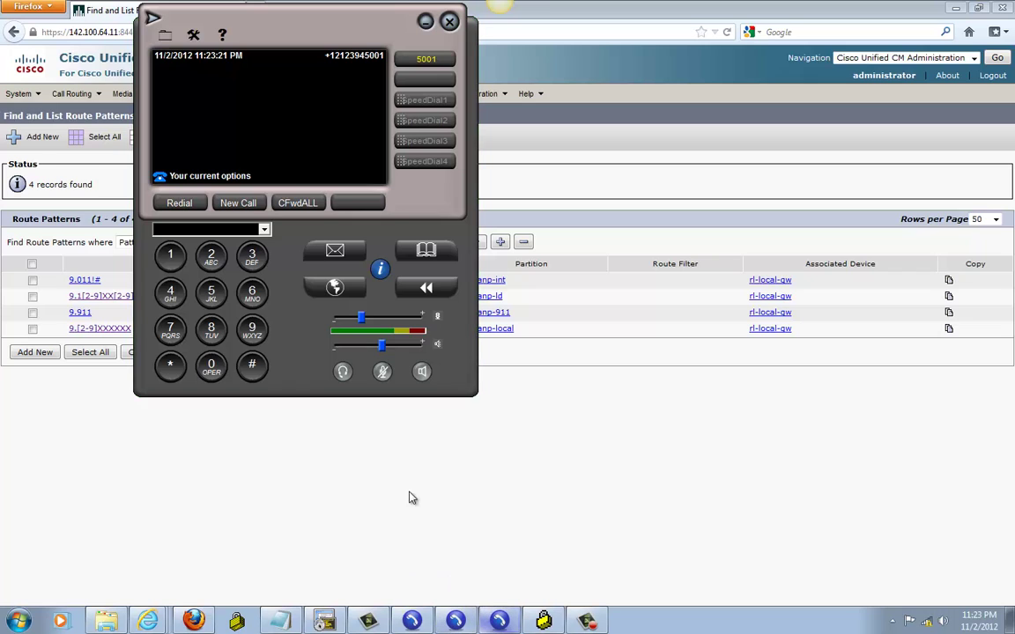
left_click(411, 621)
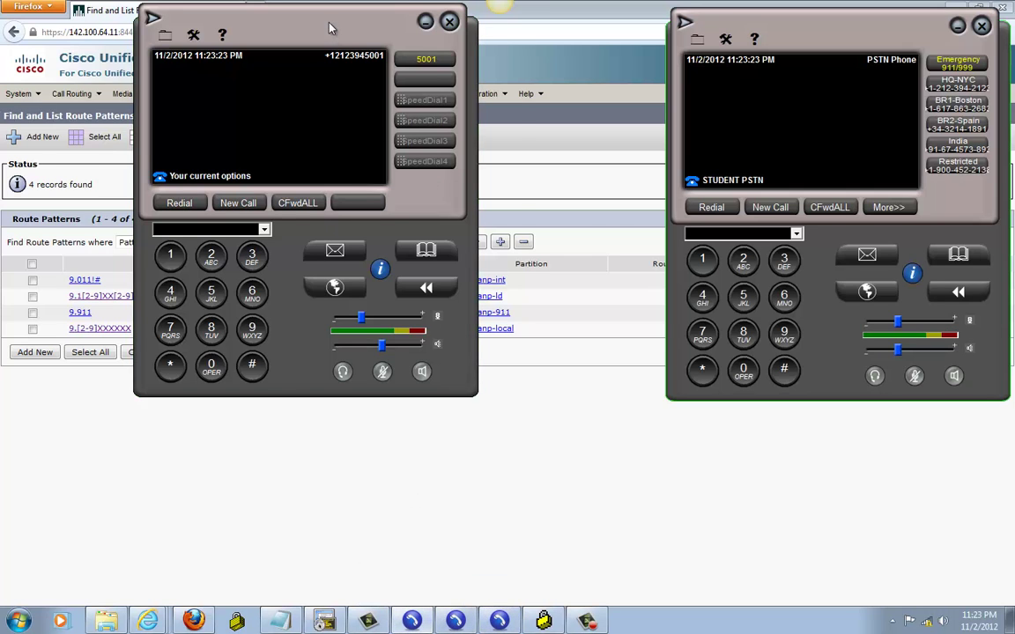
left_click_drag(328, 29, 477, 88)
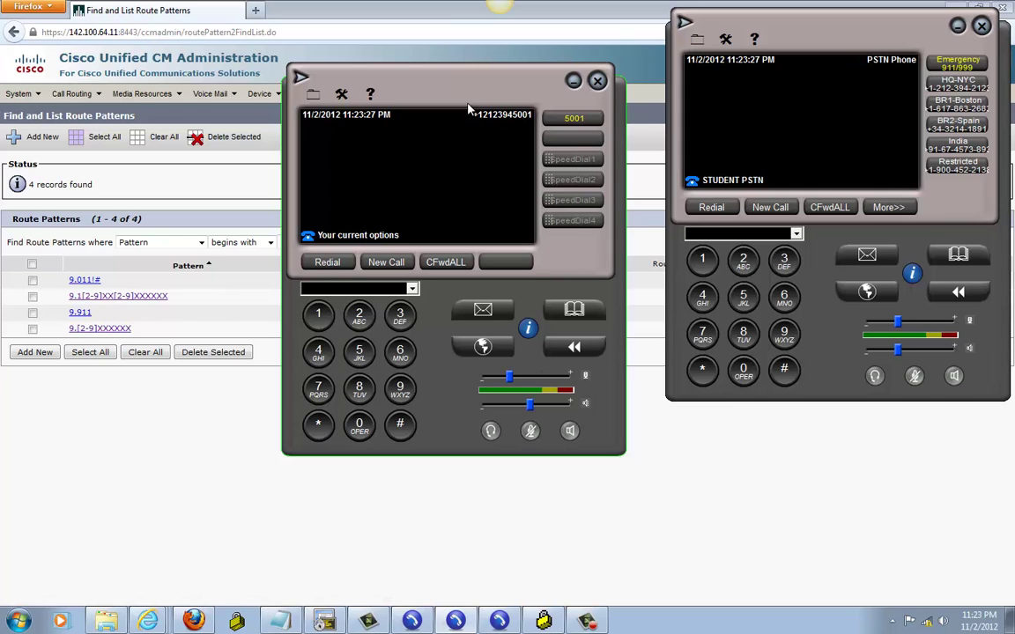
left_click_drag(411, 77, 410, 44)
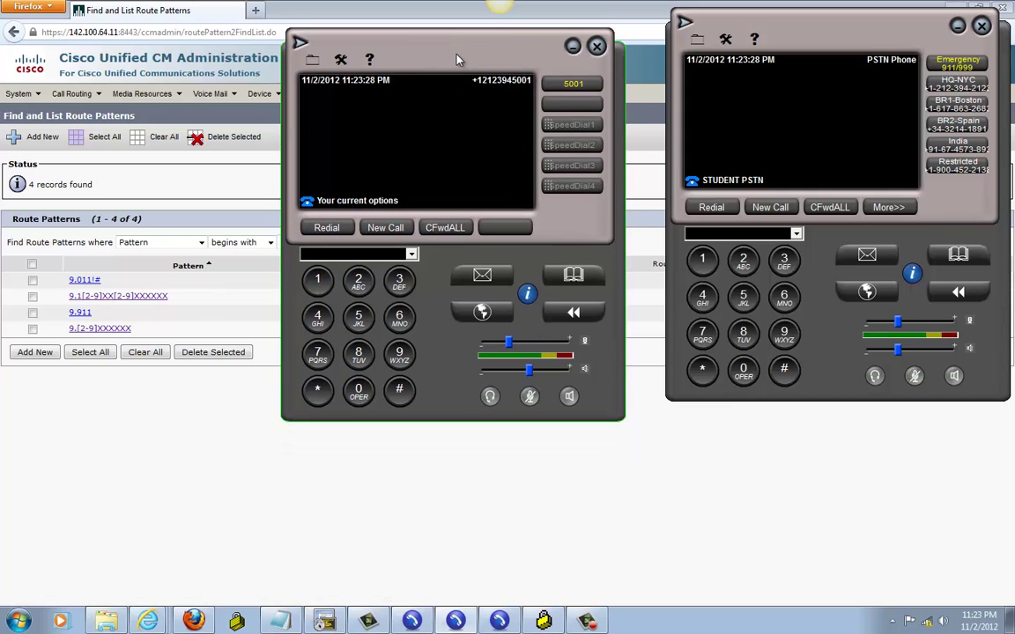
On the HQ session, enable debug isdn q931 (correcting the mistyped argument) and term mon
left_click(324, 621)
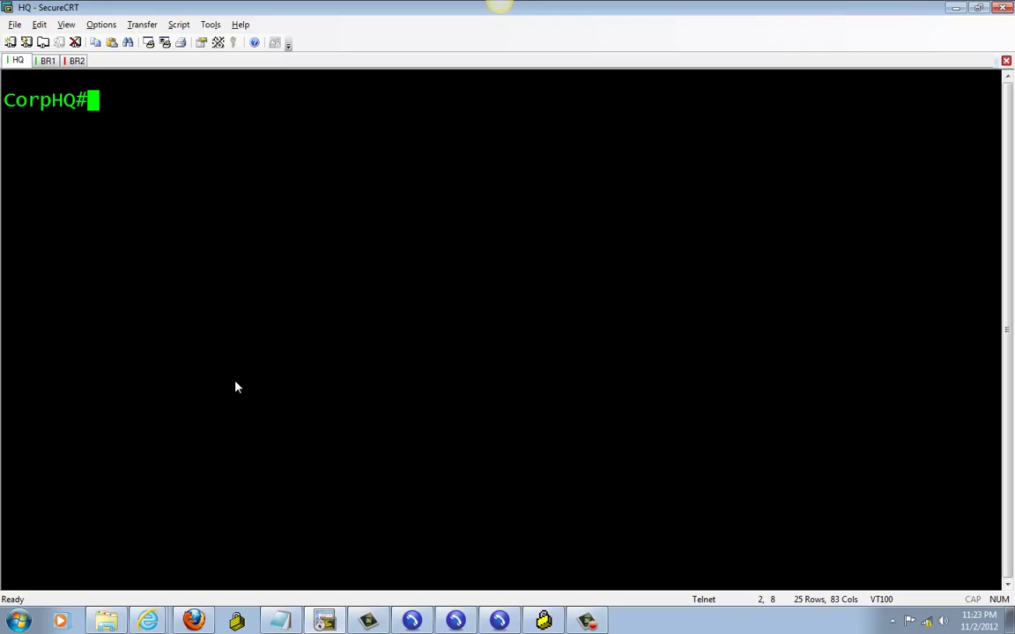
type("debug ")
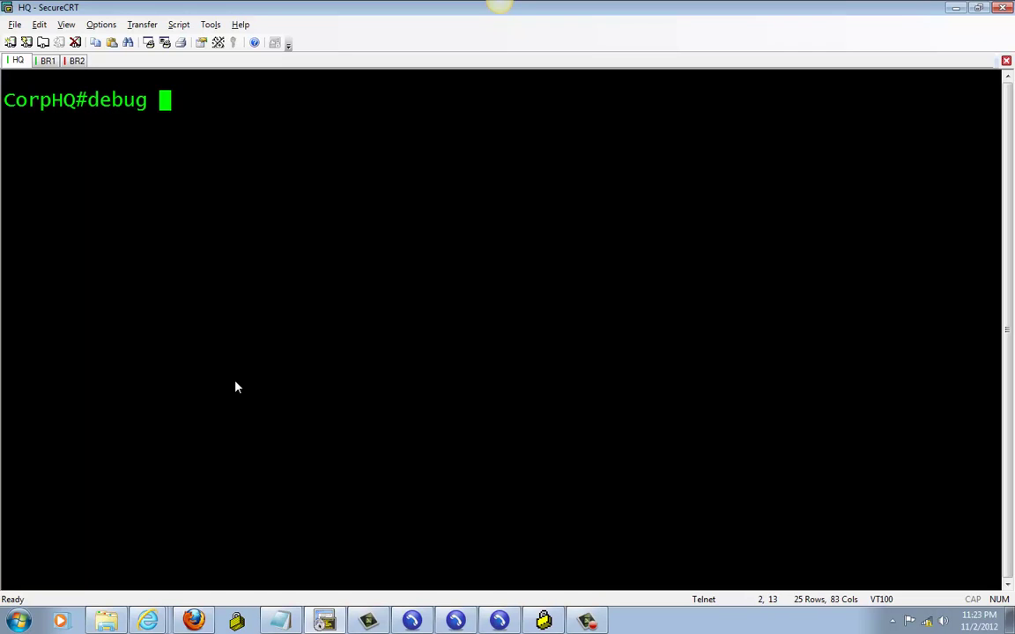
type("isdn 931")
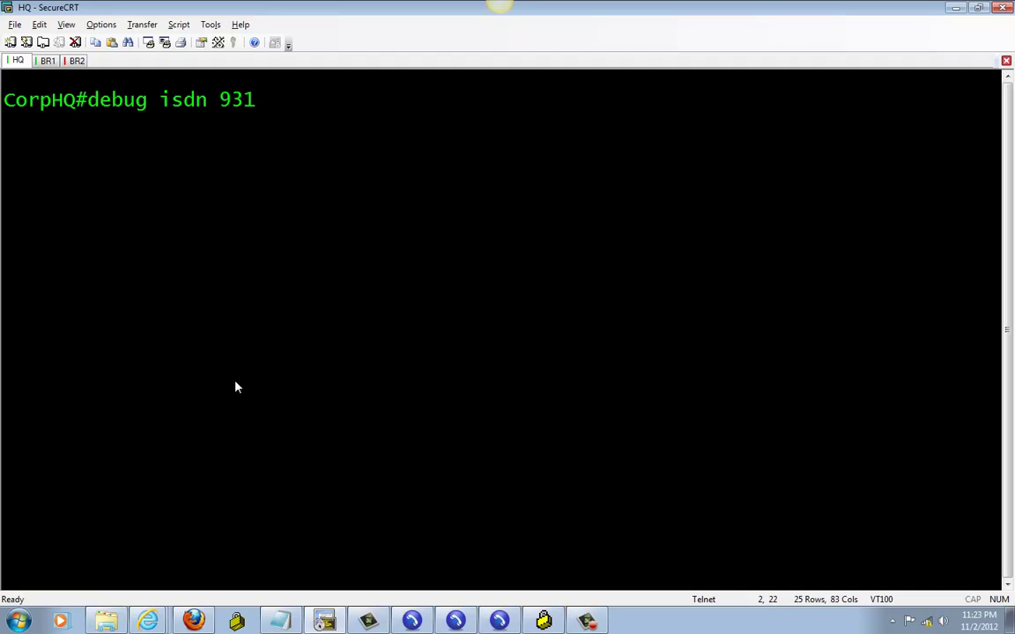
key("Return")
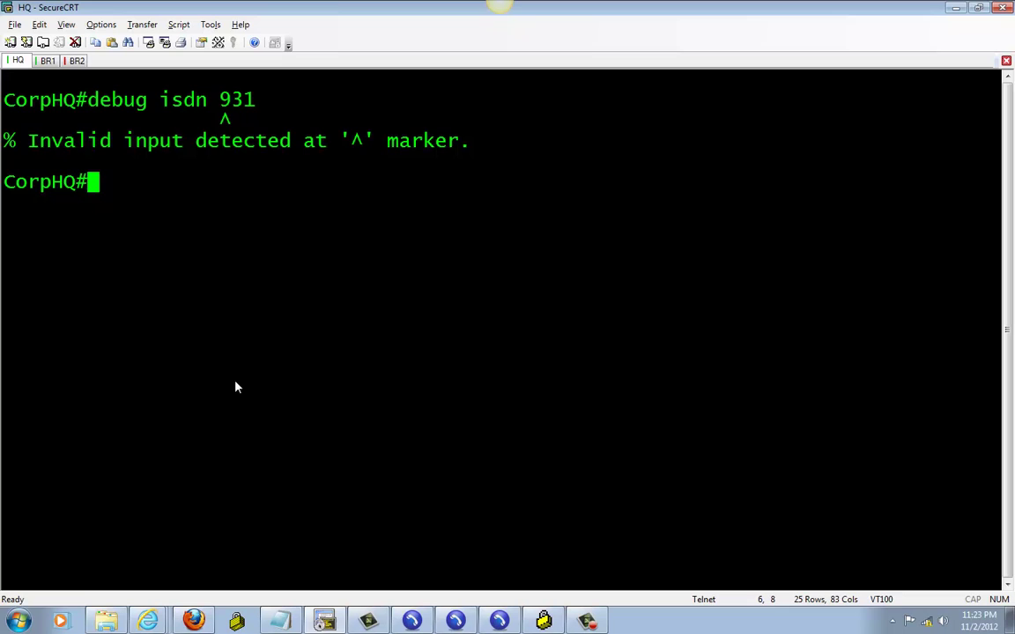
key("Up")
key("BackSpace")
key("BackSpace")
key("BackSpace")
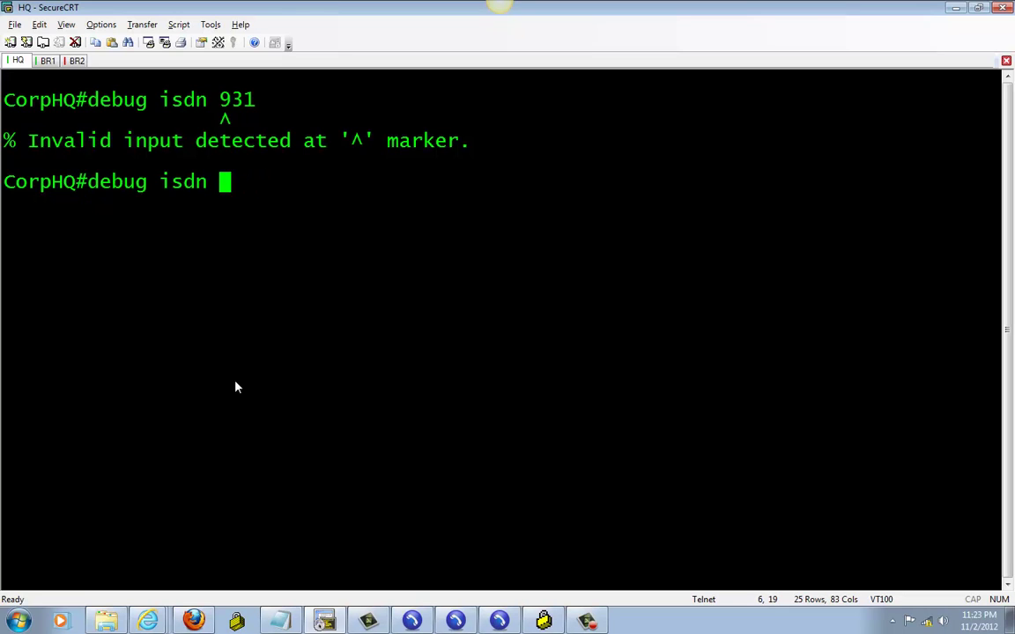
type("q931")
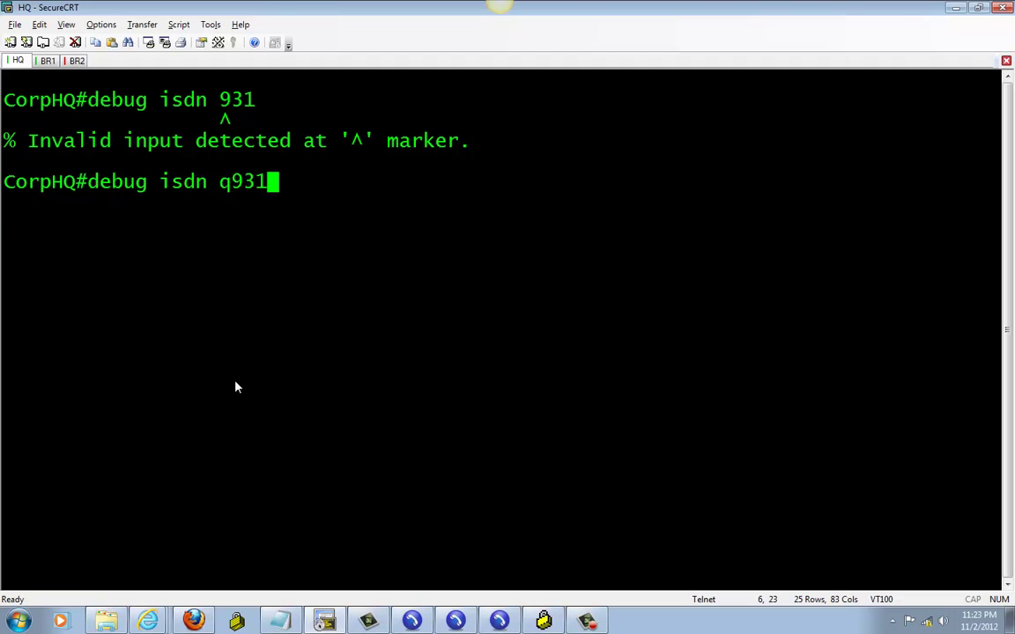
key("Return")
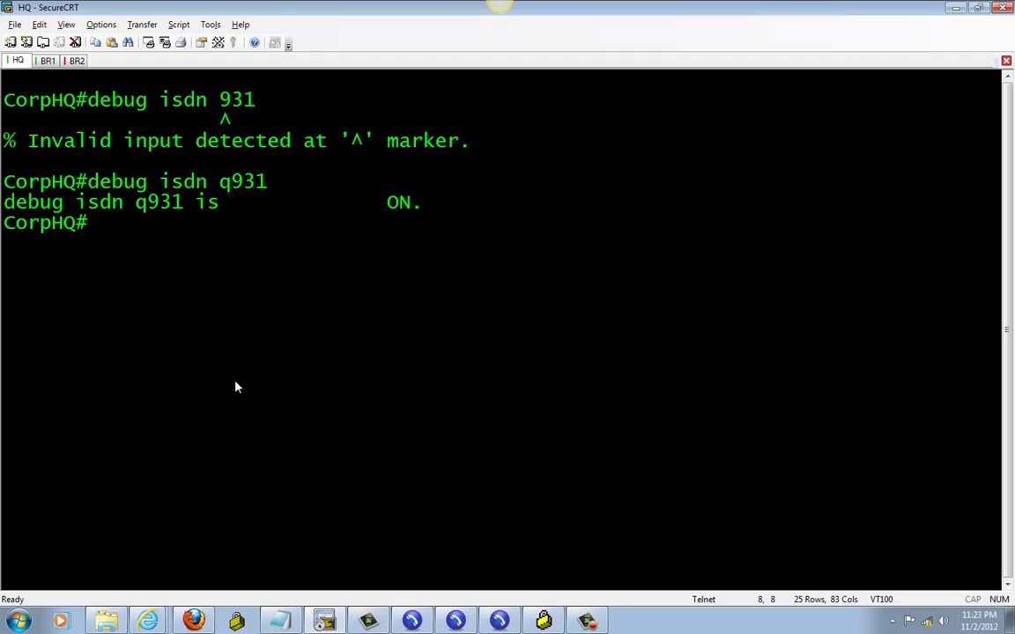
type("term mon")
key("Return")
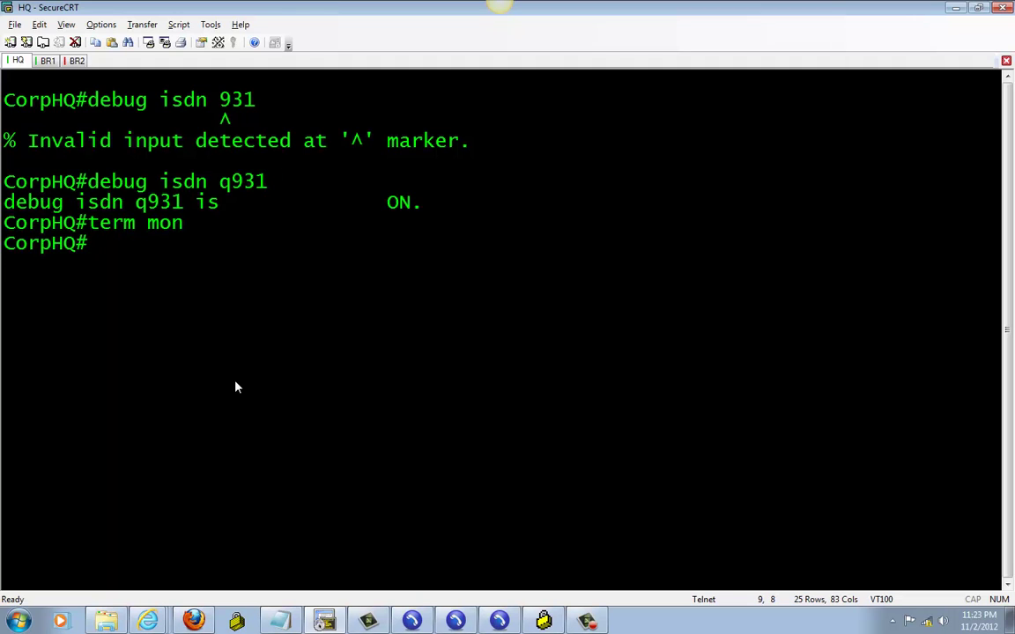
In the BR1 session, run debug isdn q931 and term mon
left_click(44, 61)
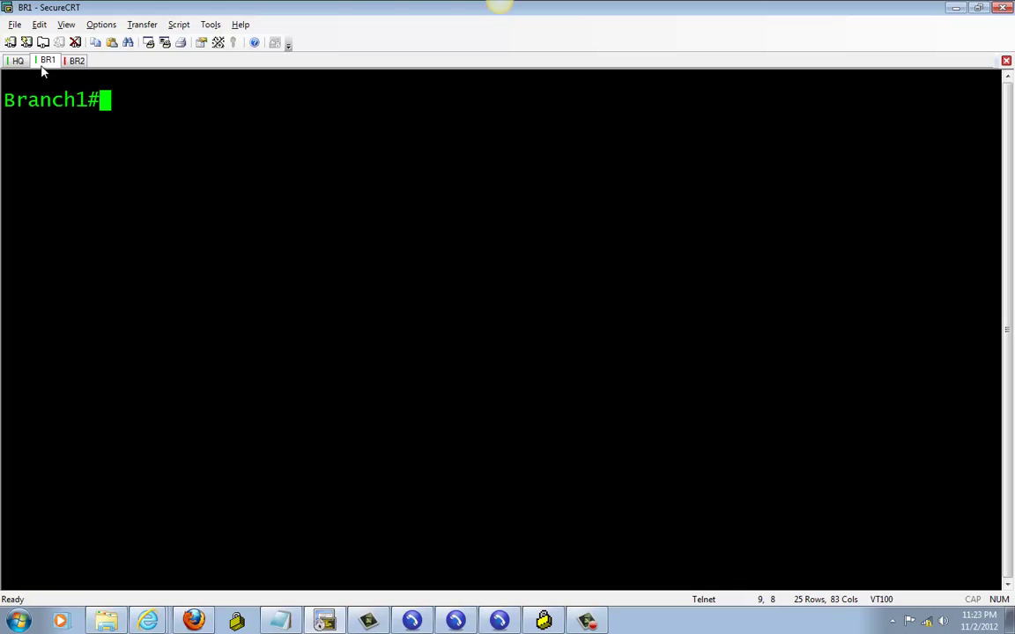
type("d")
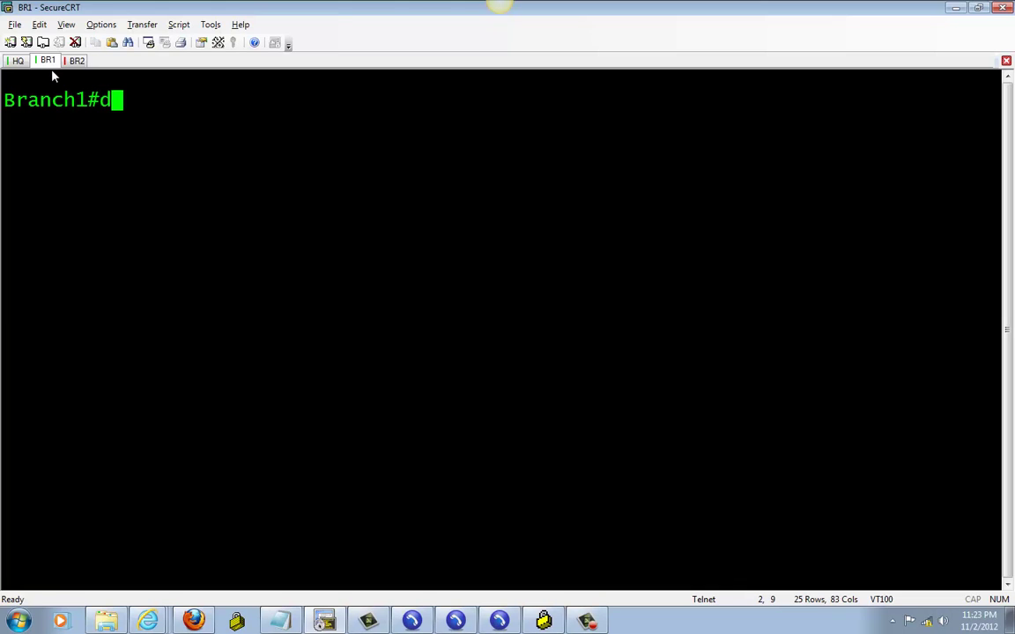
type("ebug isdn")
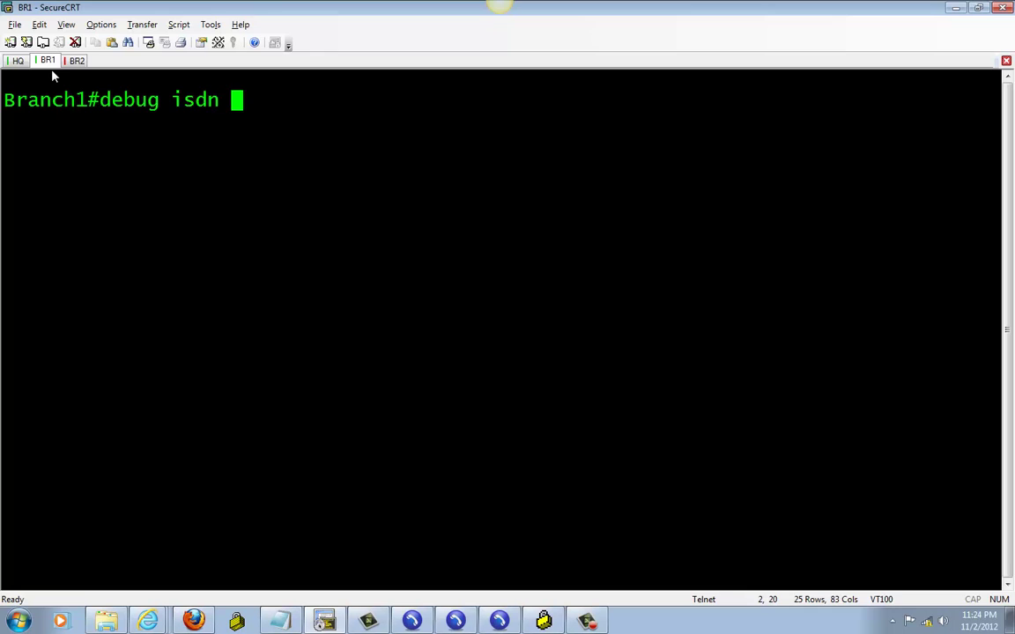
type(" 9")
key("BackSpace")
type("q9")
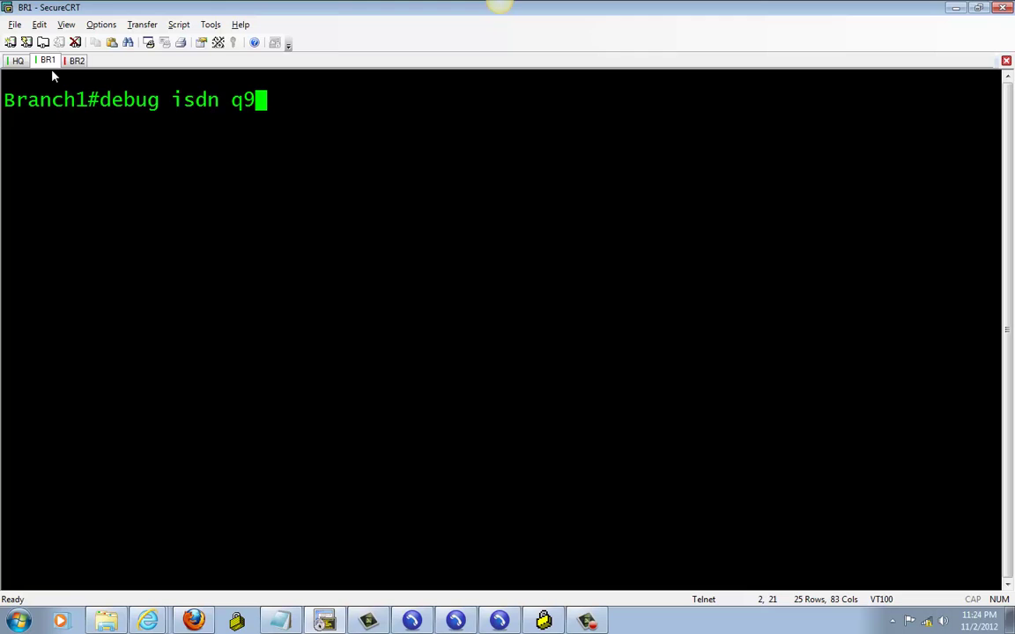
type("31")
key("Return")
type("term mon")
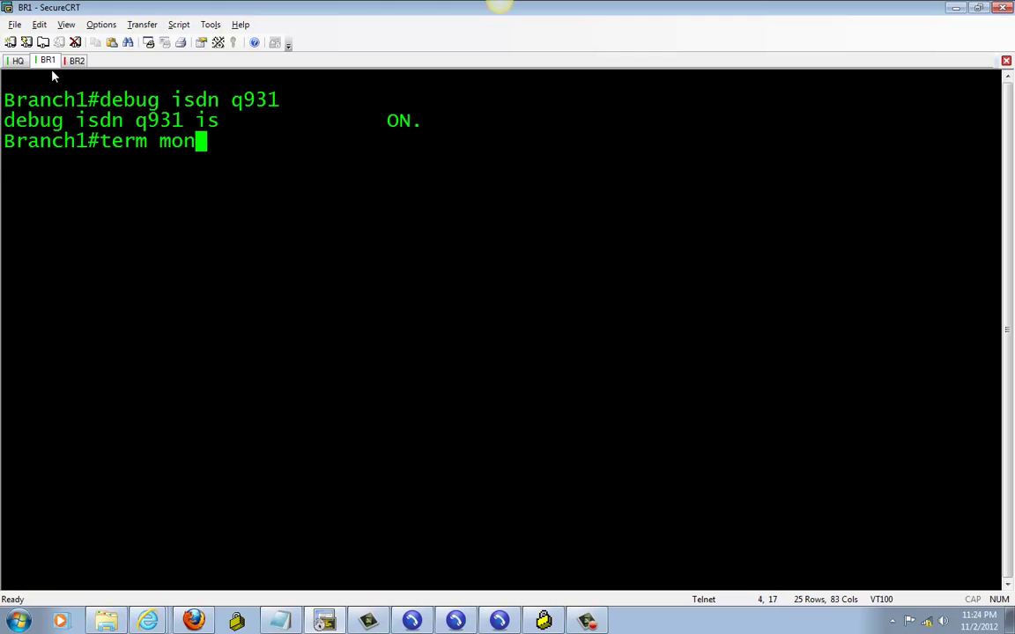
key("Return")
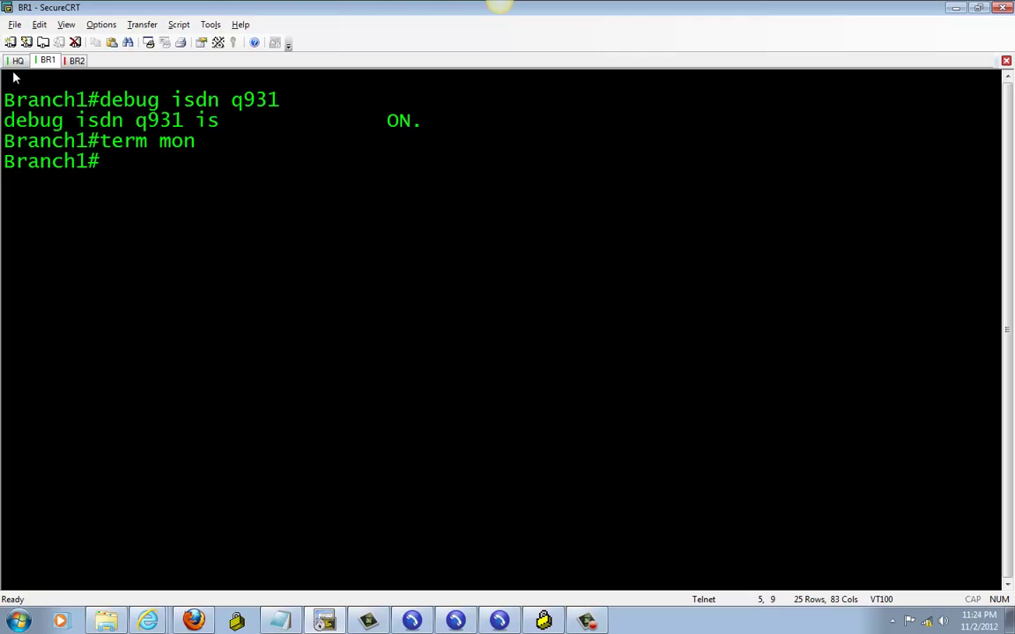
Bring up the PSTN and 5001 phones, call 911 from 5001, and end the call
left_click(15, 60)
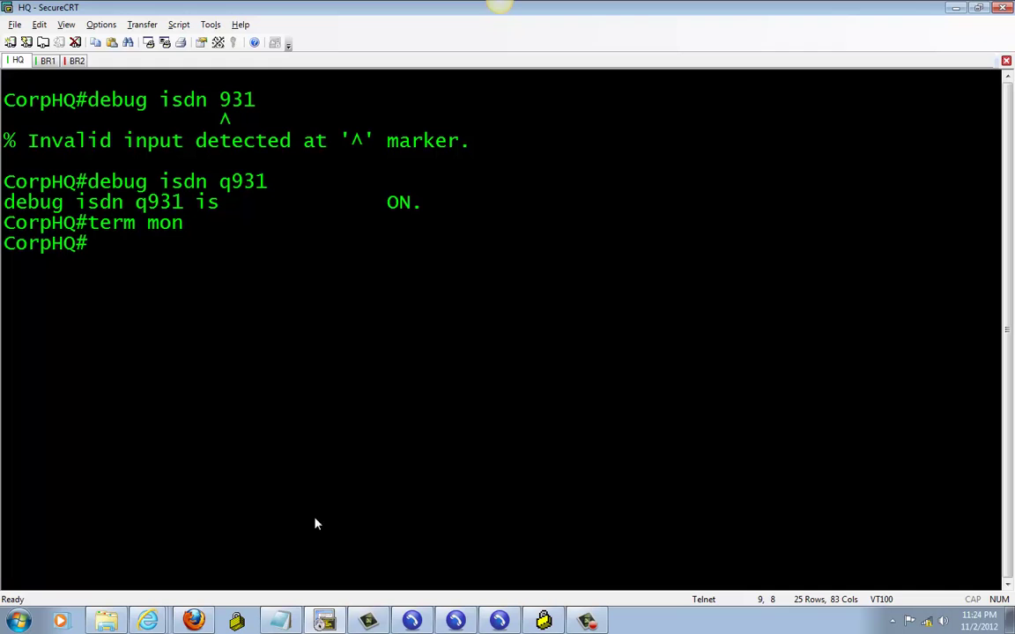
left_click(411, 622)
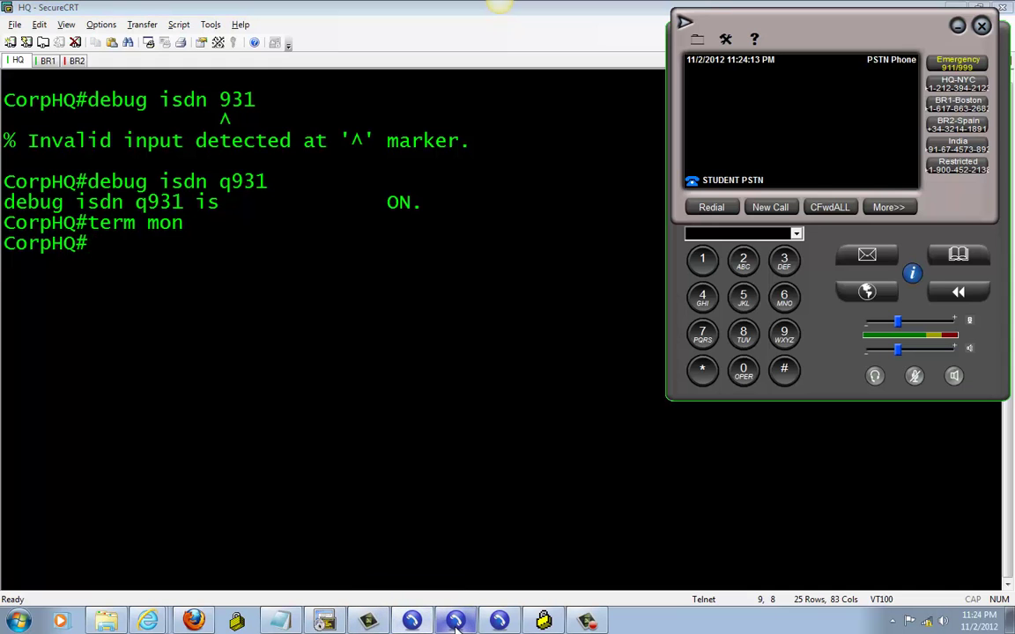
left_click(455, 622)
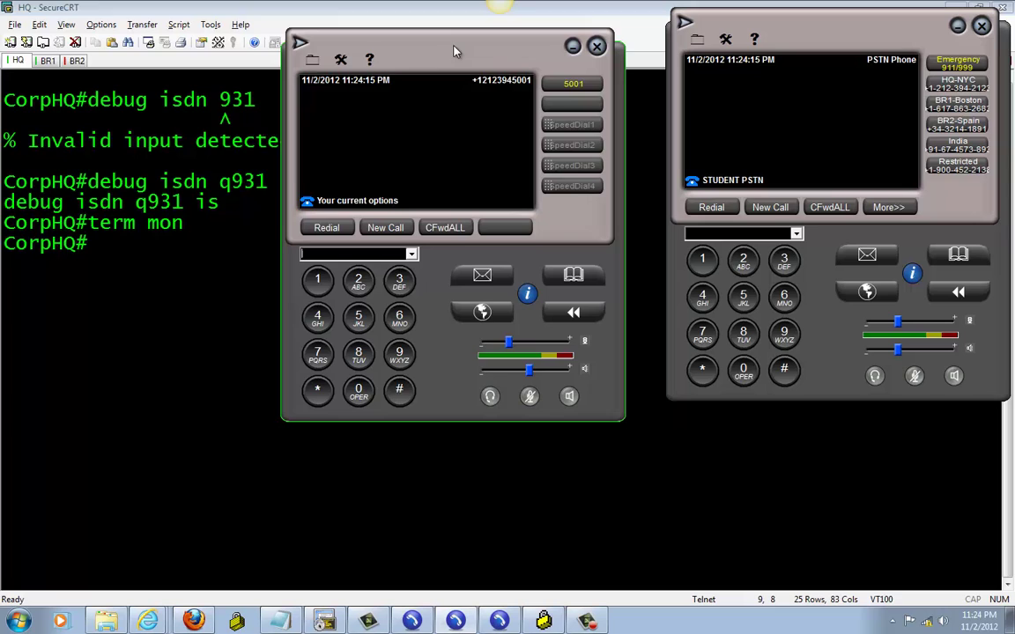
left_click_drag(455, 51, 427, 45)
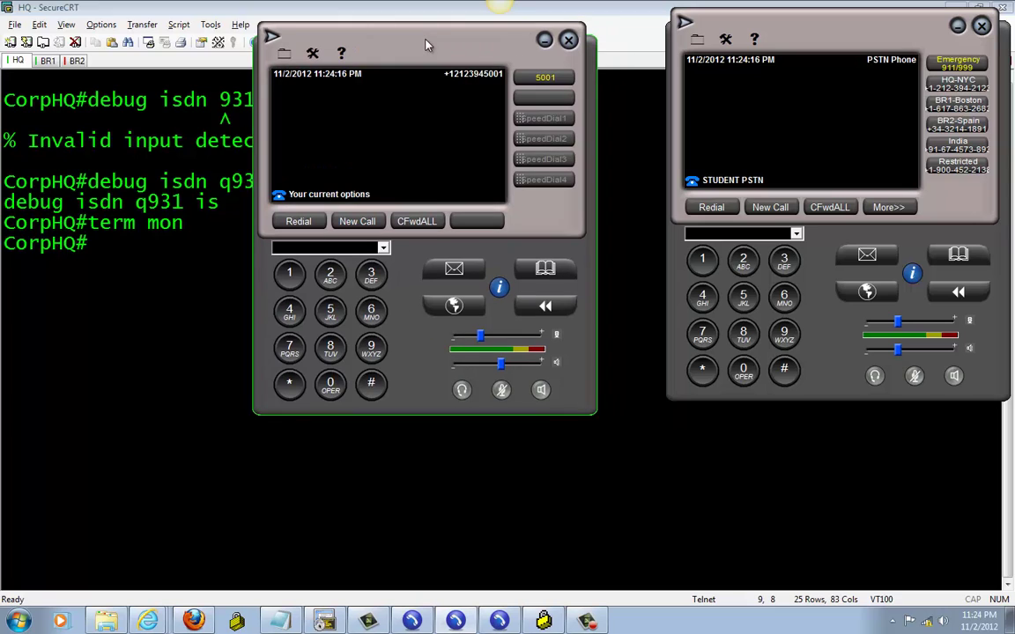
left_click(378, 353)
left_click(378, 353)
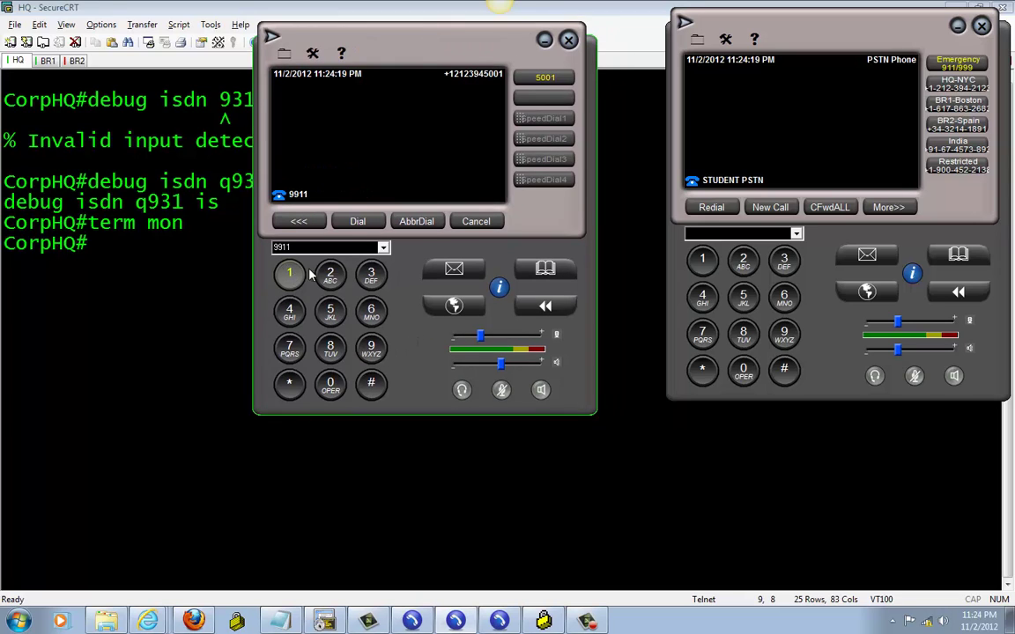
left_click(356, 221)
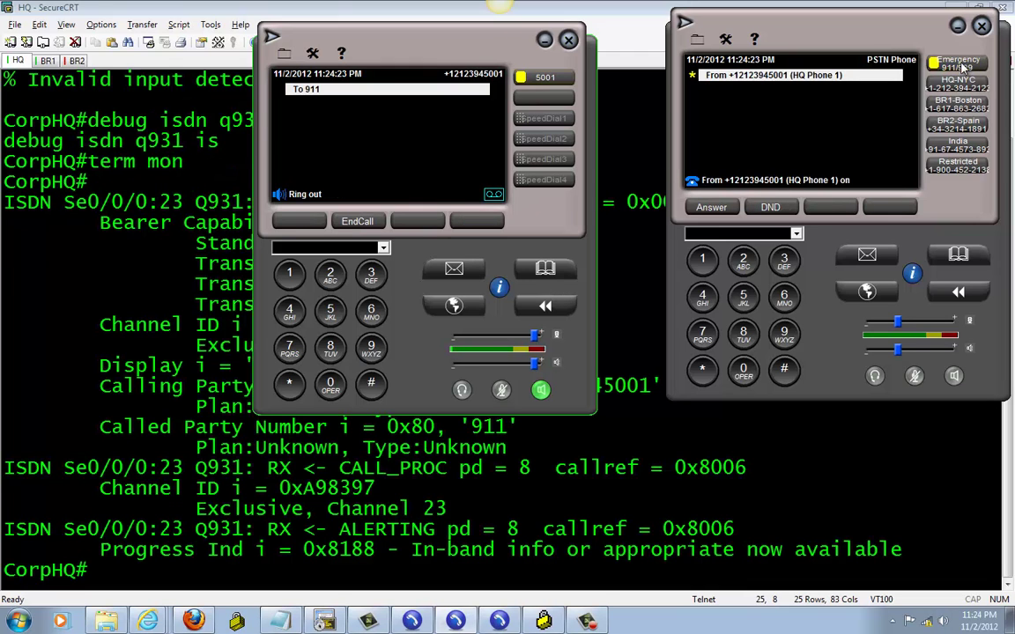
left_click(377, 226)
Highlight the Display, Calling Party Number and Called Party Number 911 lines in the HQ debug
left_click(67, 291)
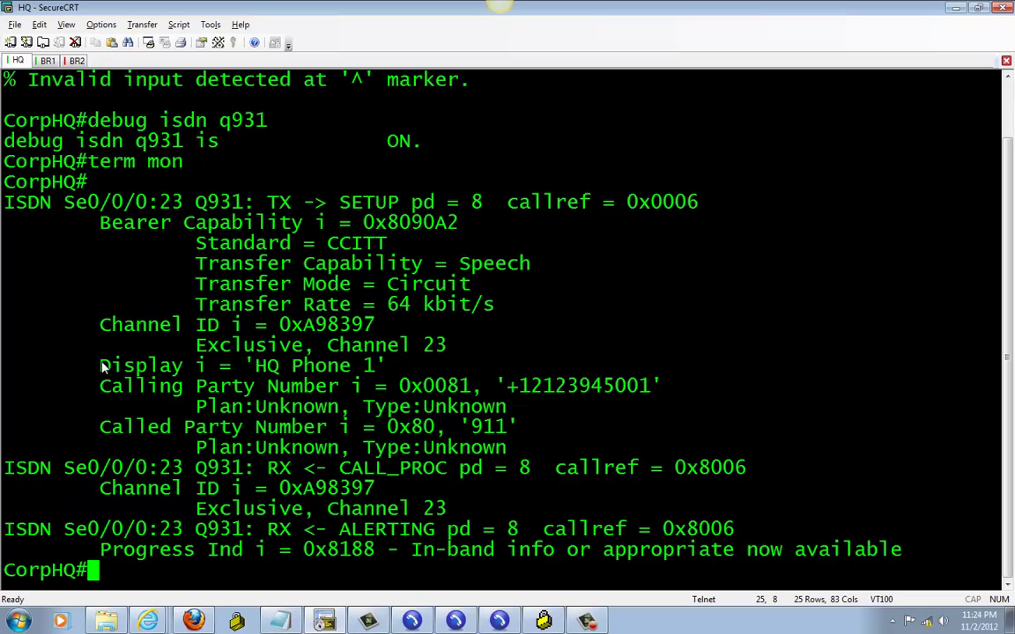
left_click_drag(100, 366, 381, 379)
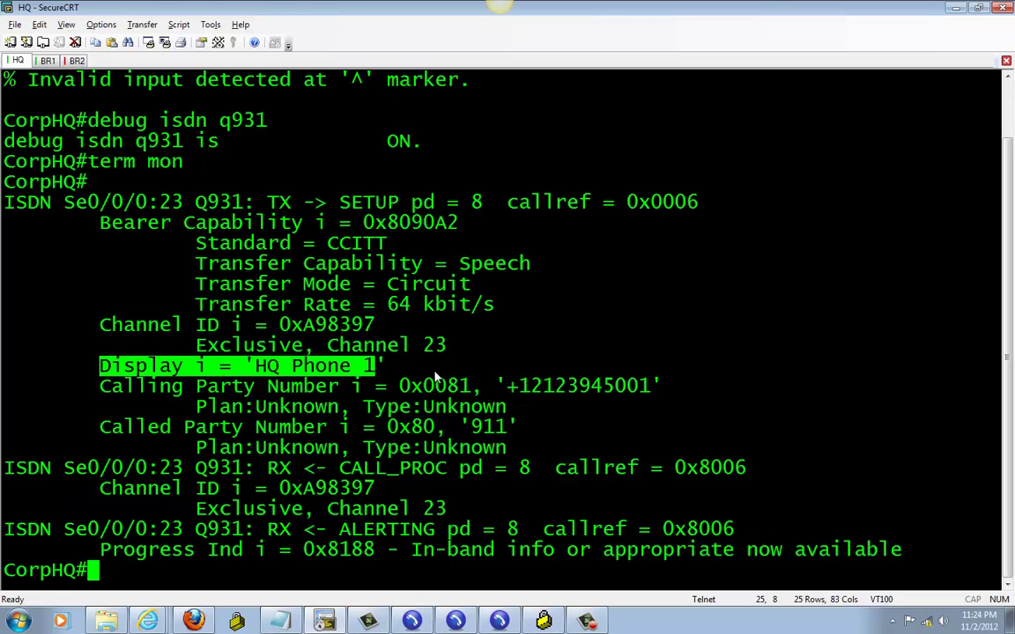
left_click_drag(100, 387, 663, 386)
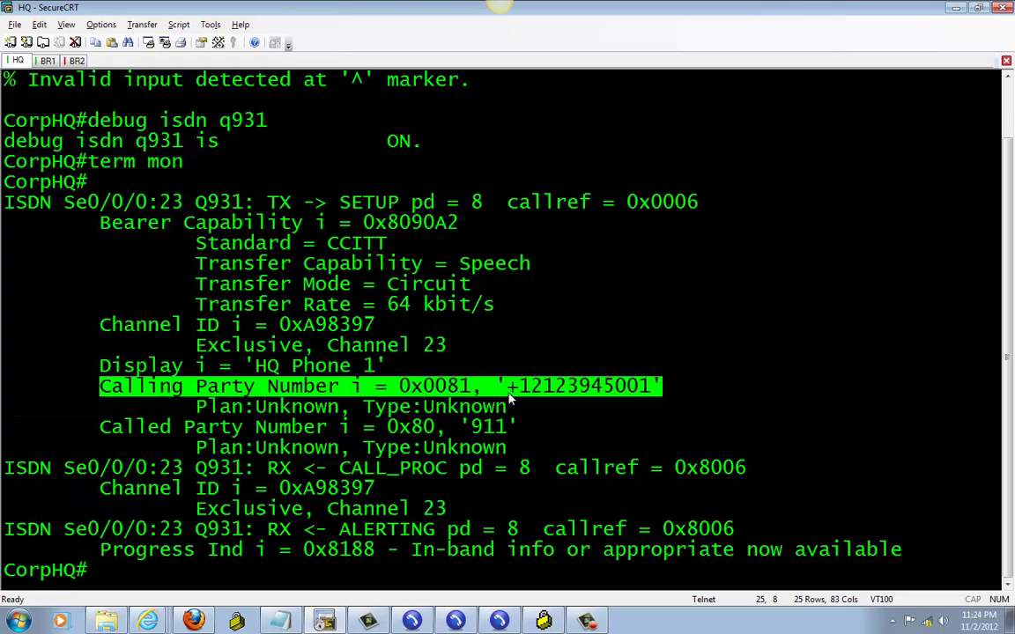
left_click_drag(508, 386, 650, 388)
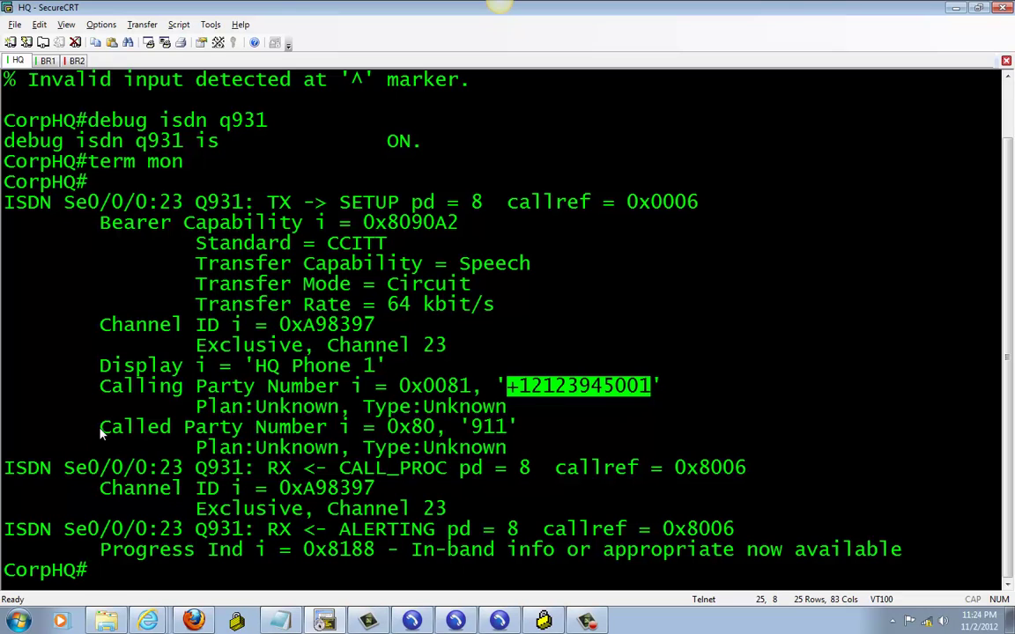
left_click_drag(99, 426, 515, 430)
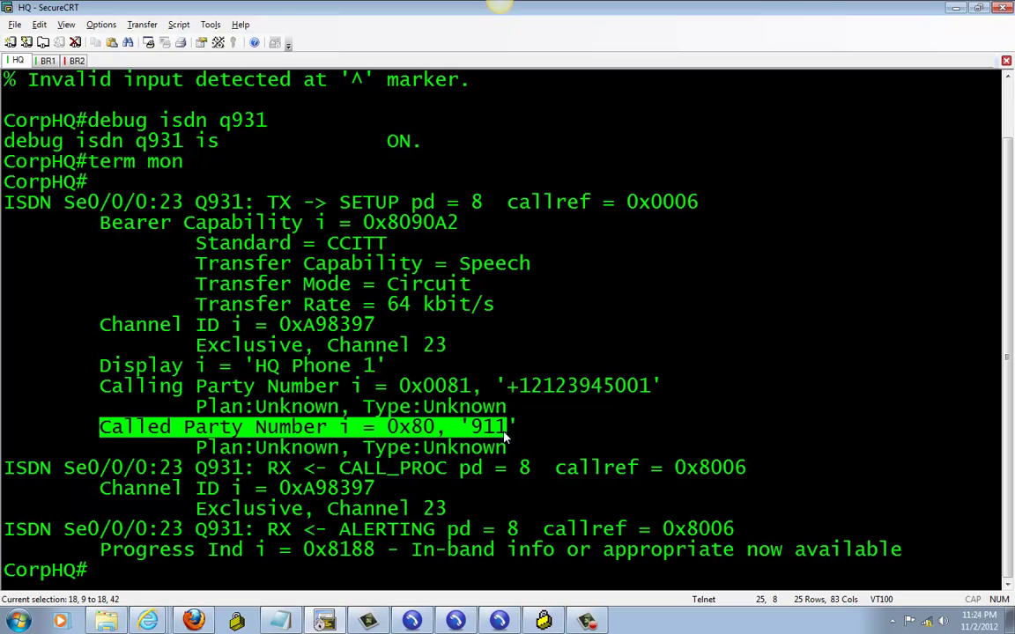
Clear the highlight, switch to the Branch1 session, and arrange the 1001 and PSTN softphones
left_click(511, 433)
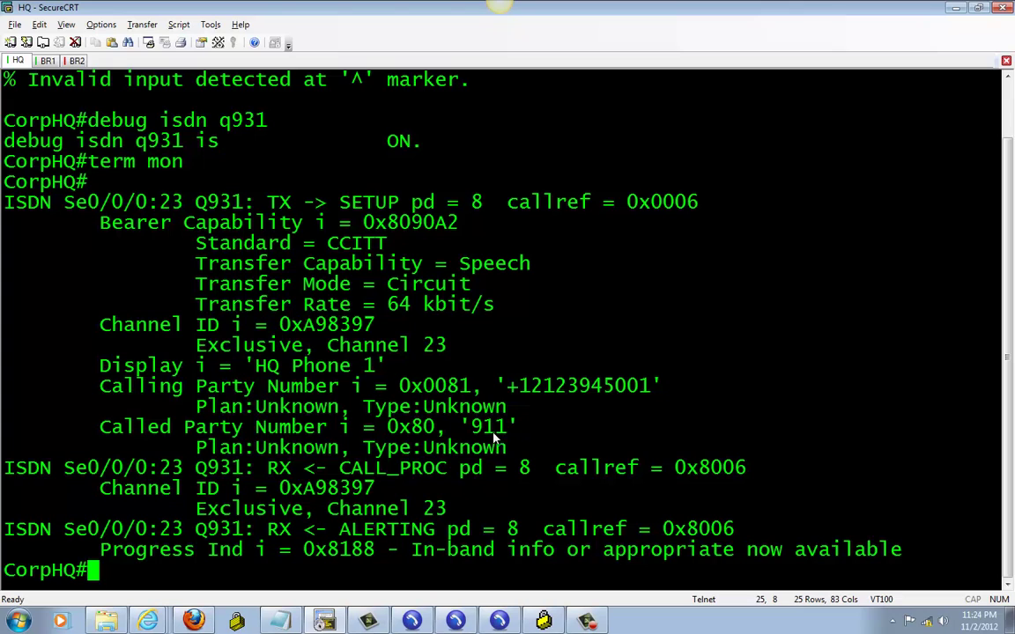
left_click(48, 61)
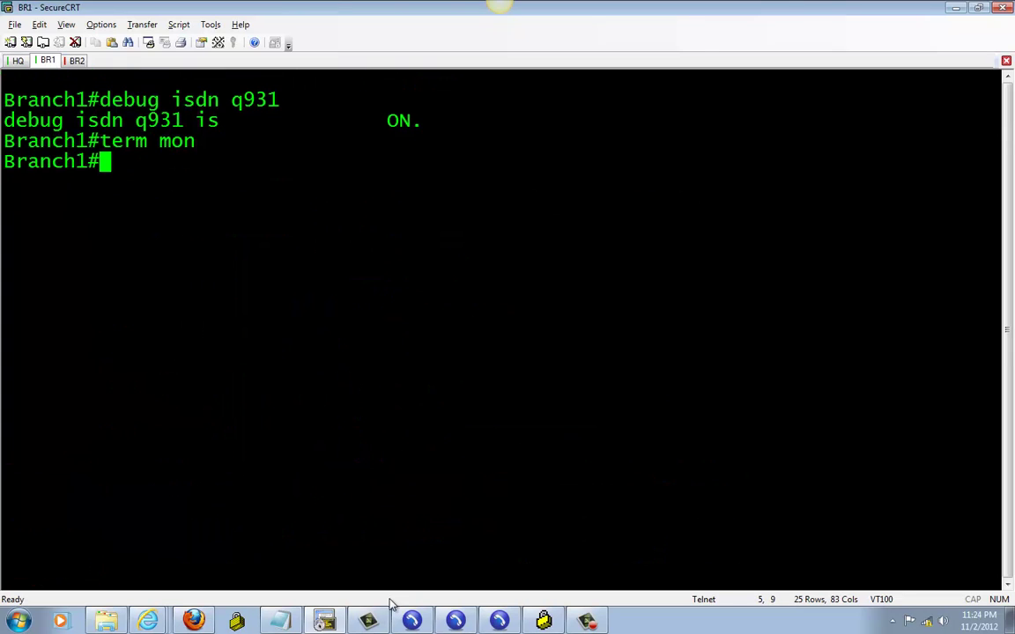
left_click(457, 622)
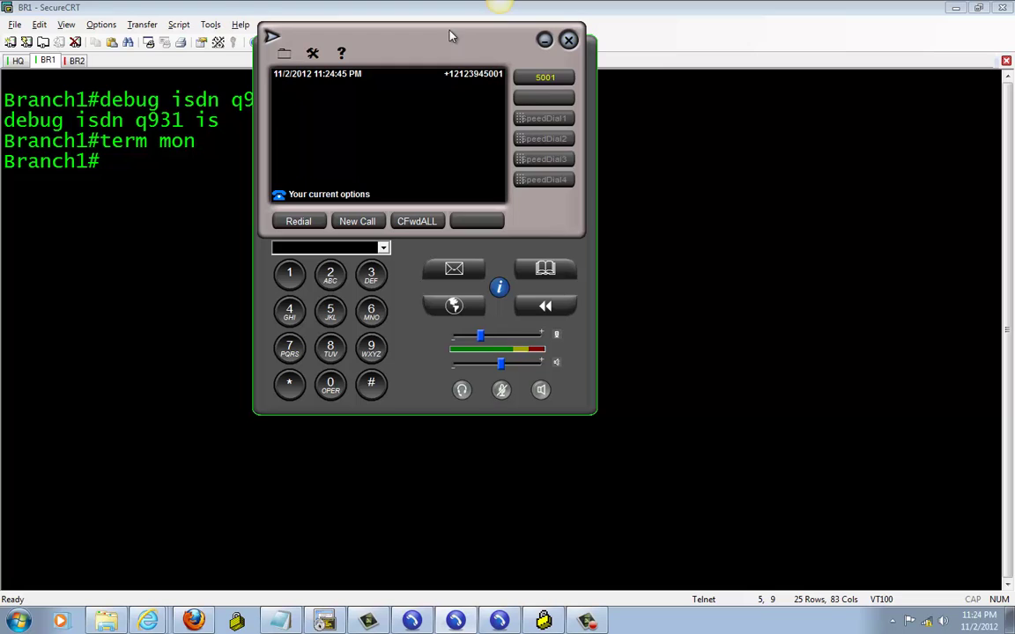
left_click_drag(447, 51, 524, 90)
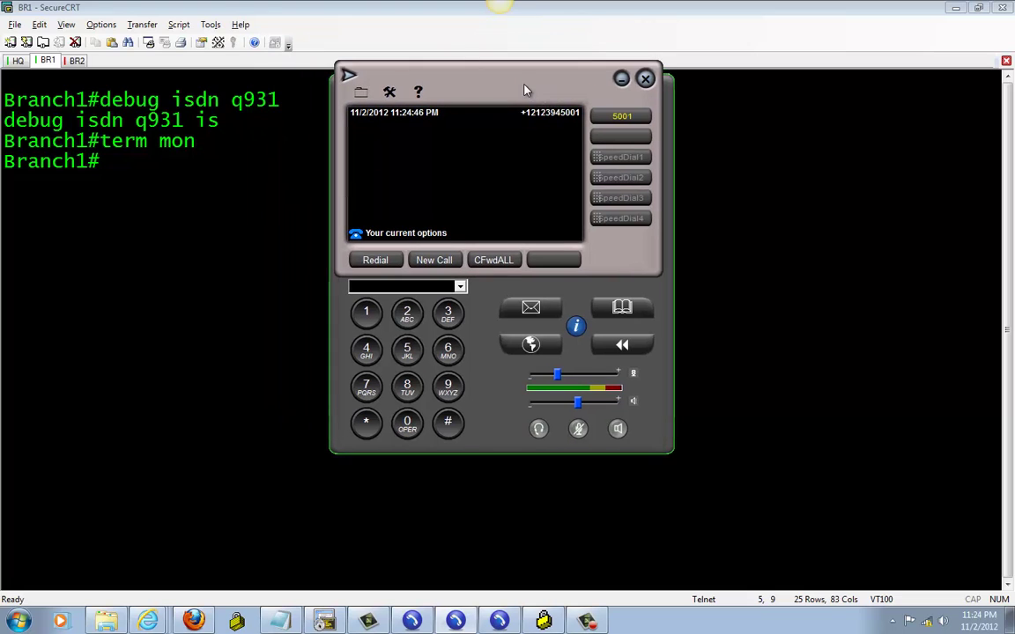
left_click(621, 79)
left_click(500, 622)
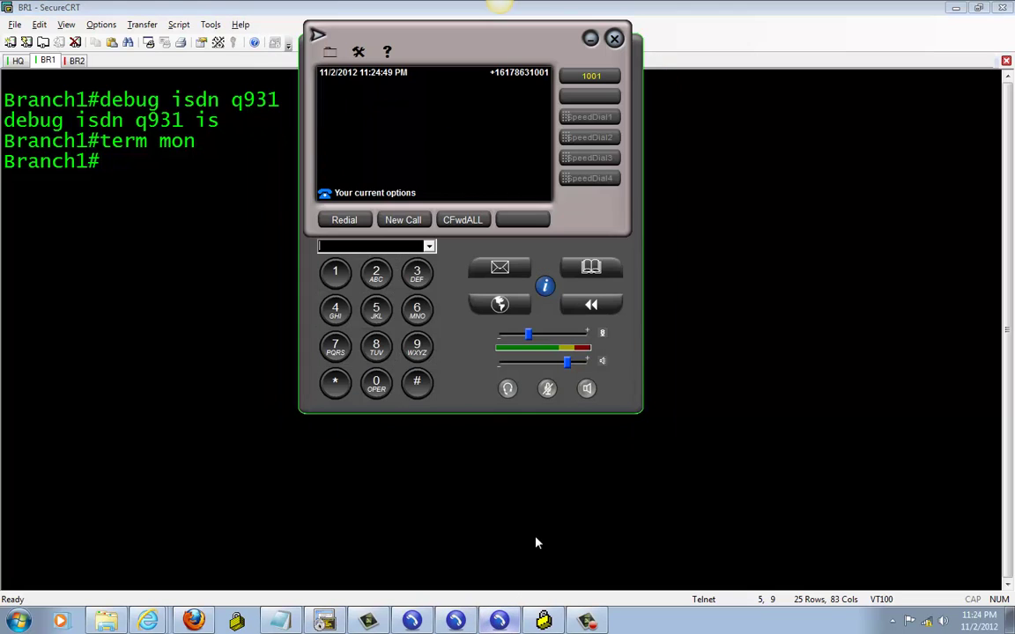
left_click(456, 622)
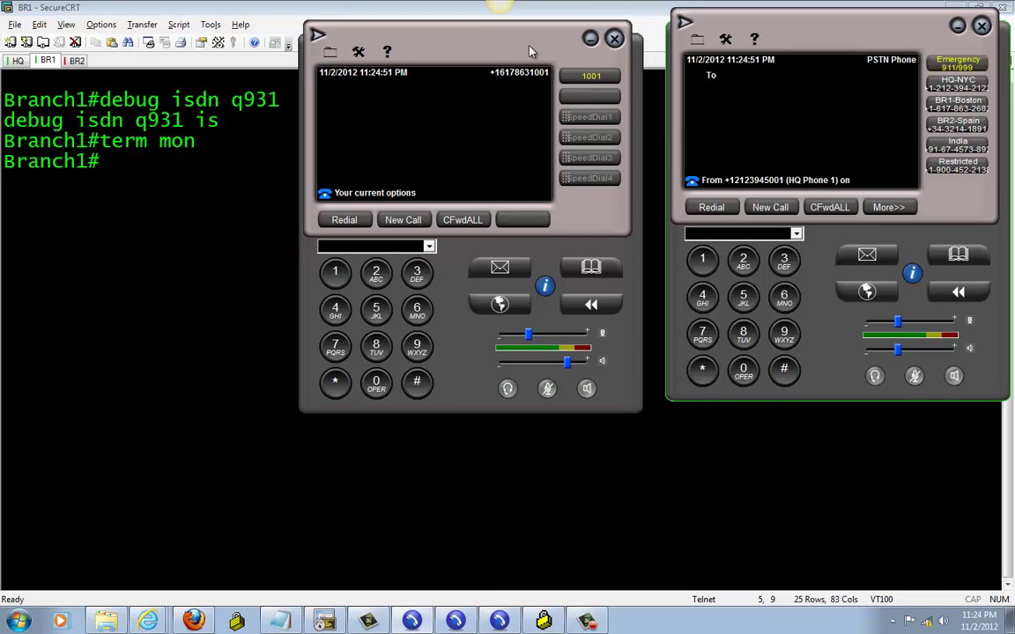
left_click_drag(531, 51, 518, 48)
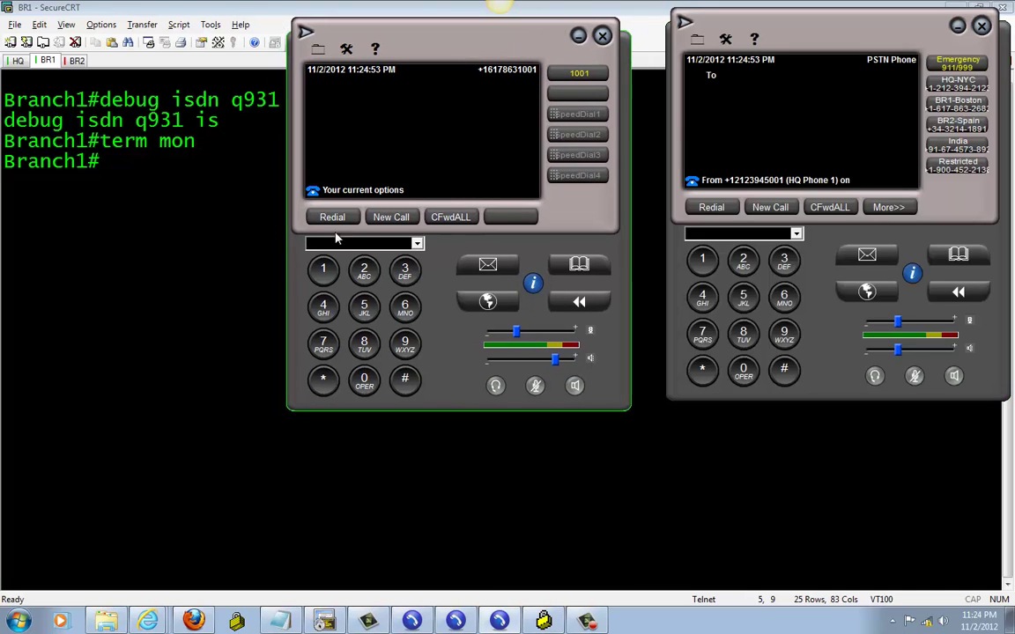
Dial 911 from the BR1 phone 1001, place the call, then end it
double_click(405, 343)
double_click(323, 269)
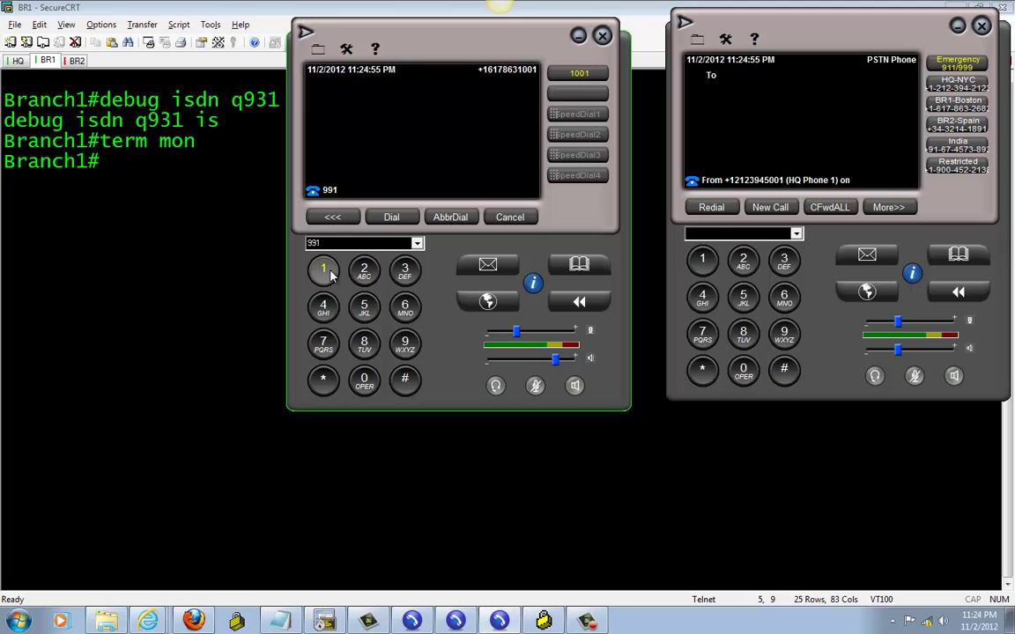
left_click(391, 216)
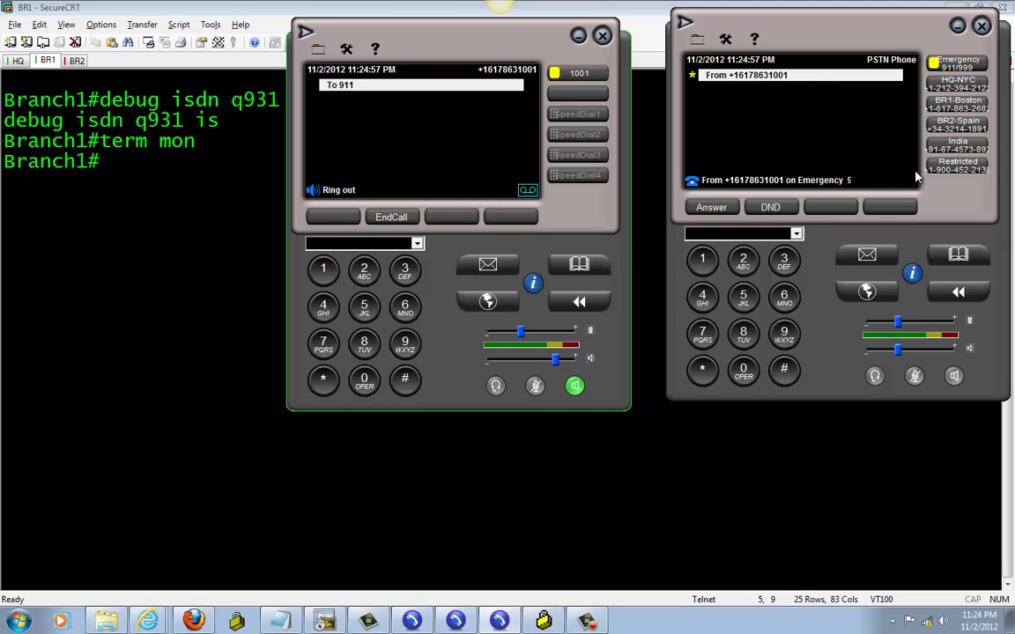
left_click(391, 216)
Highlight the BR1 Phone 1 name, Calling Party and Called Party 911 lines, then return to HQ
left_click(148, 374)
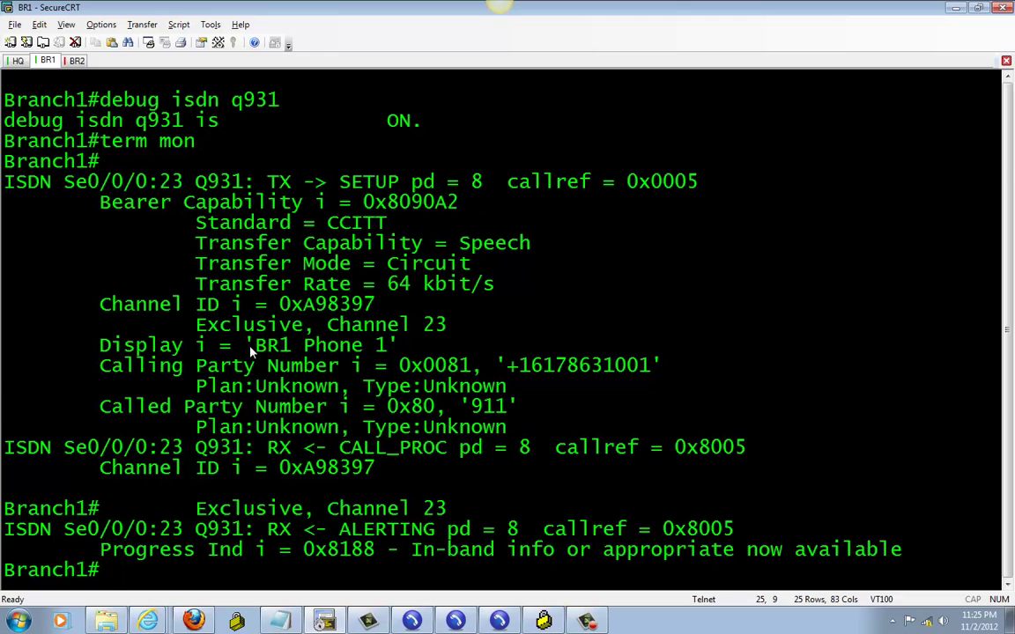
left_click_drag(251, 236, 386, 243)
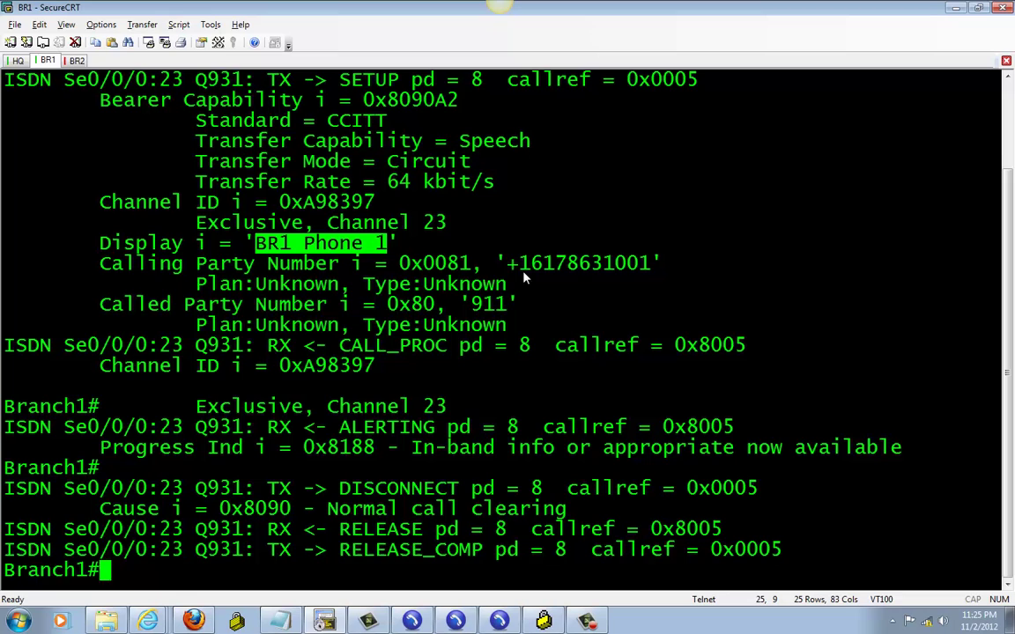
left_click_drag(103, 263, 661, 265)
left_click_drag(100, 304, 518, 305)
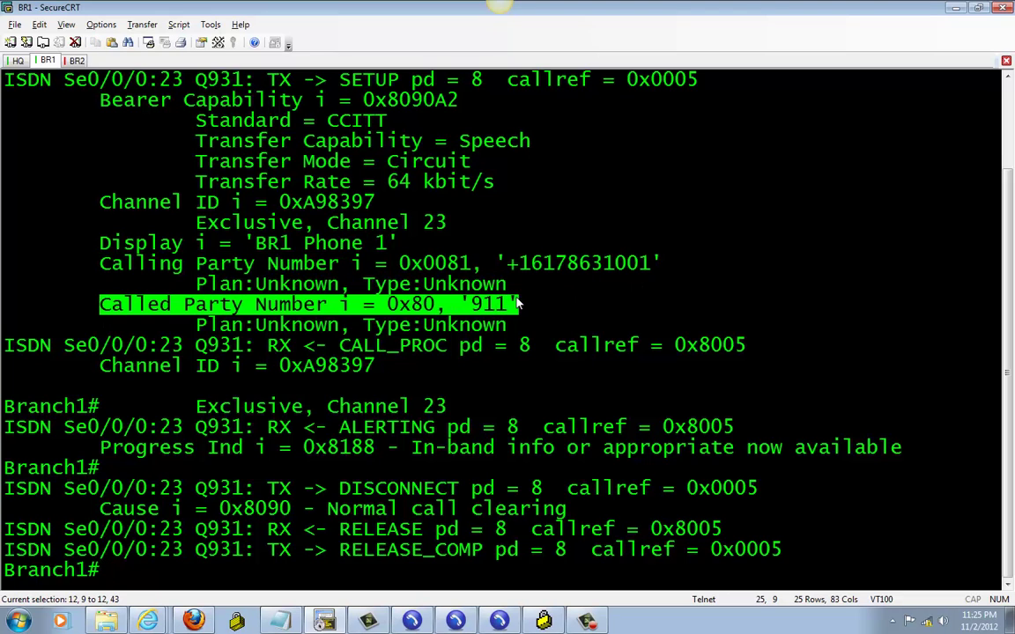
left_click(17, 60)
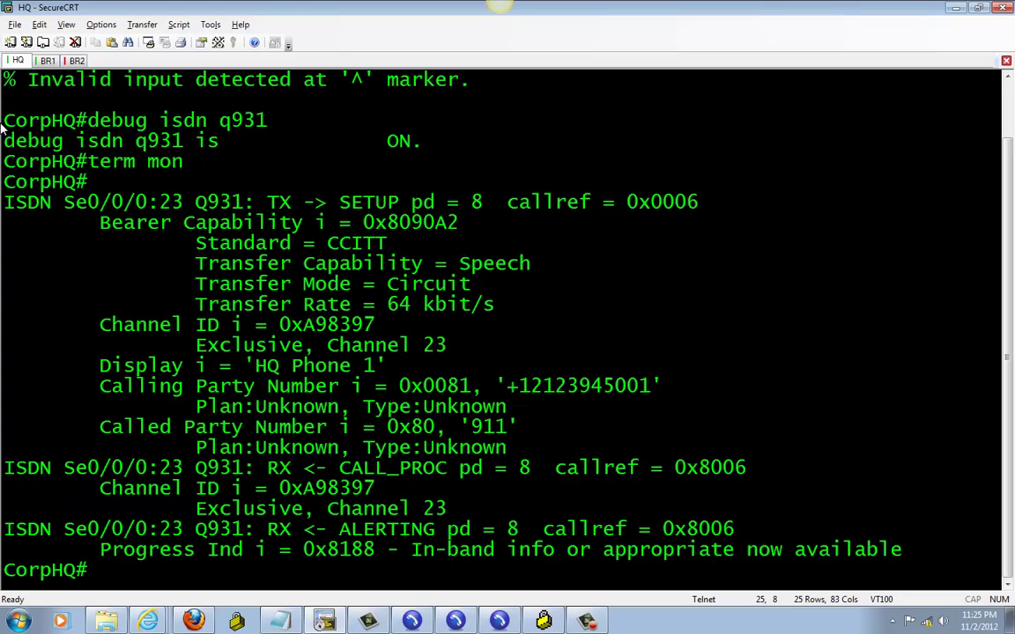
double_click(89, 313)
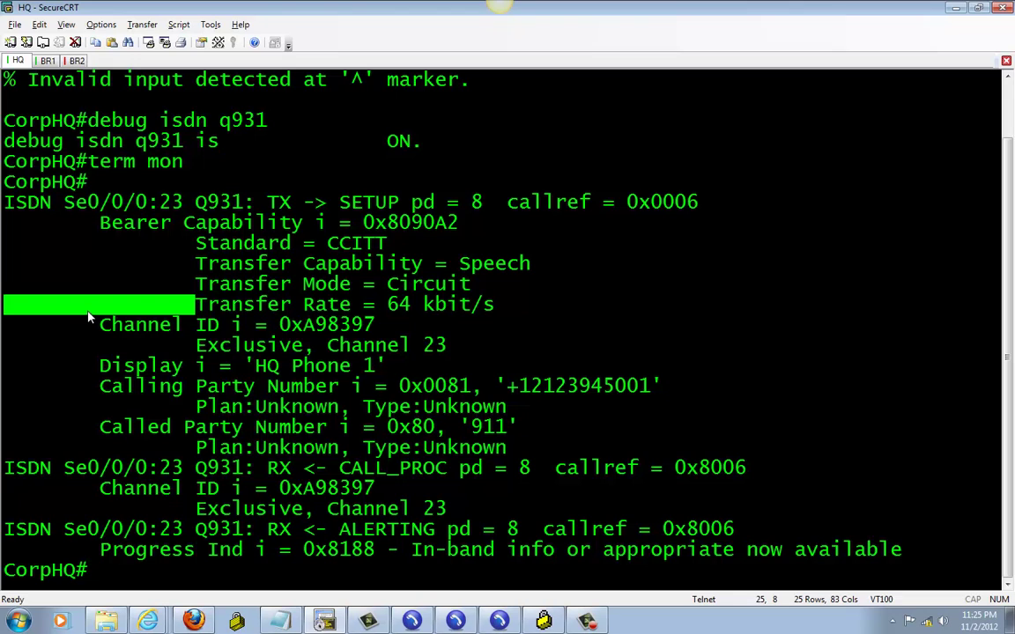
left_click(38, 24)
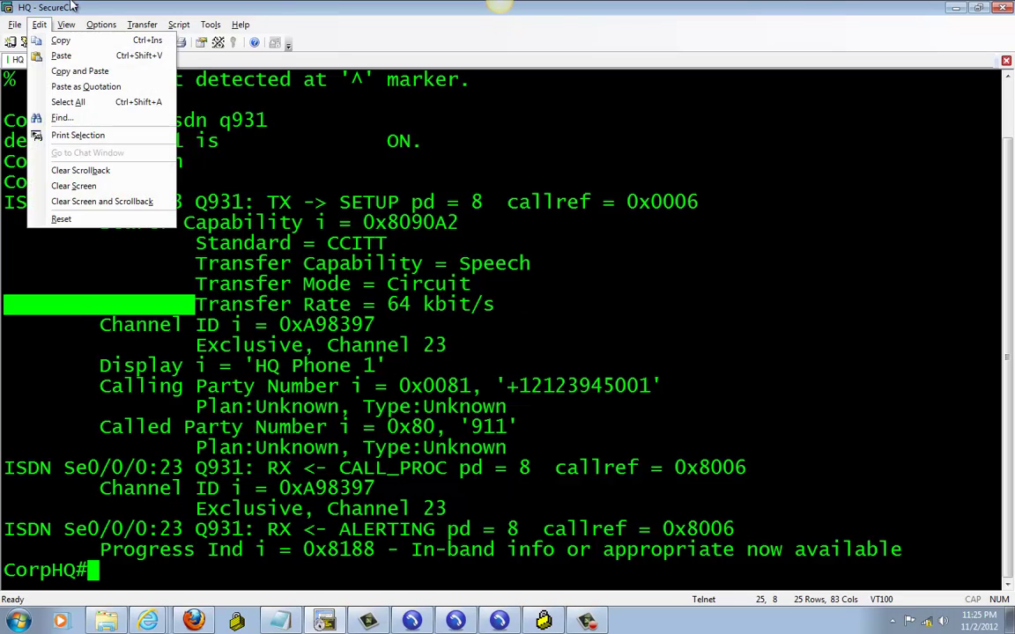
left_click(89, 202)
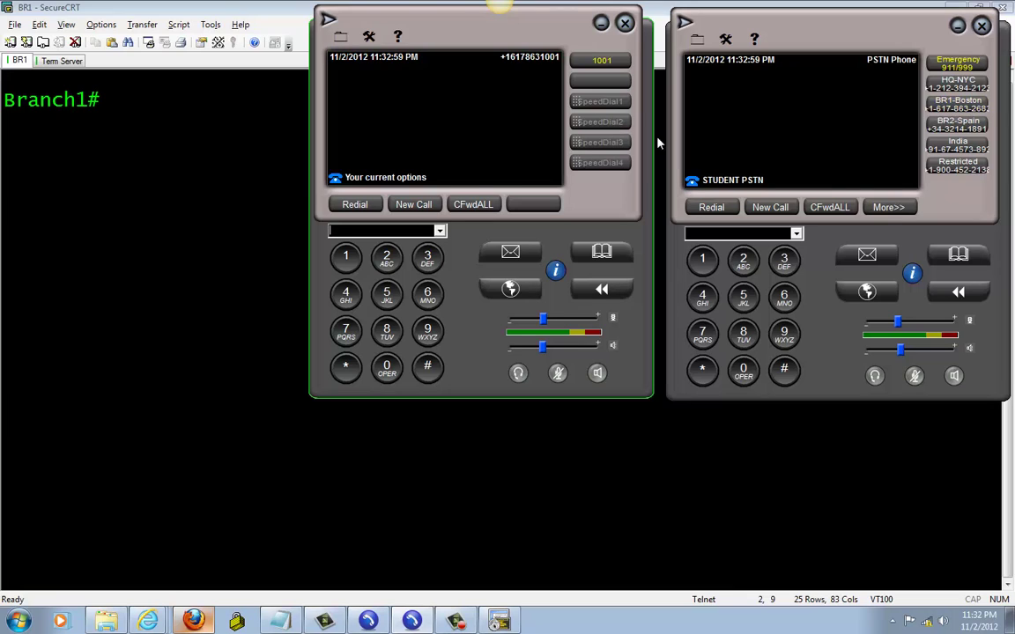
Dial 9 plus a local number from the BR1 phone, place the call, then hang up
left_click(430, 337)
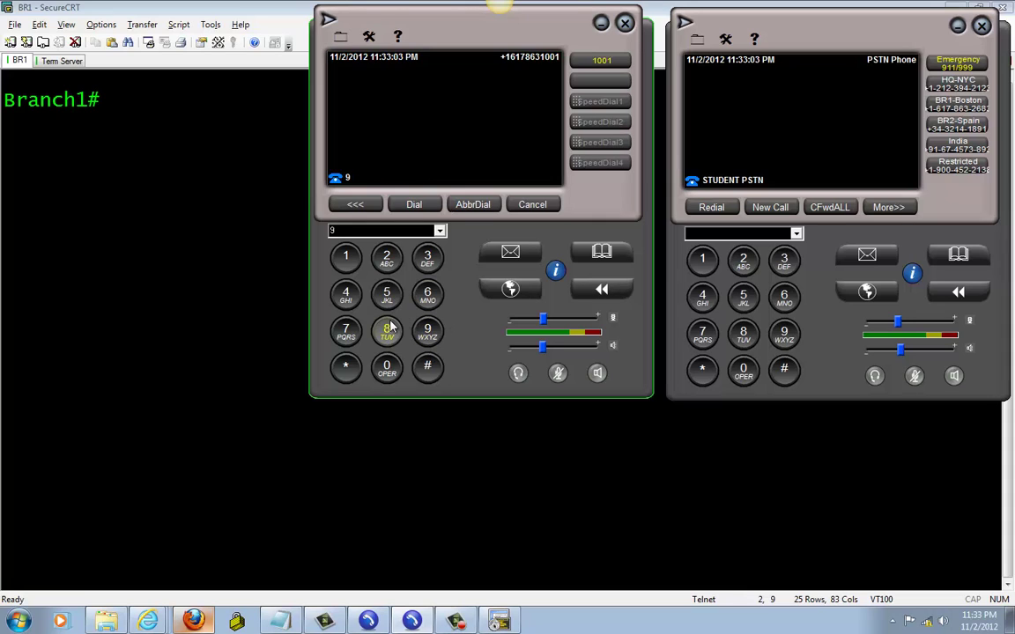
left_click(386, 330)
left_click(427, 294)
left_click(427, 256)
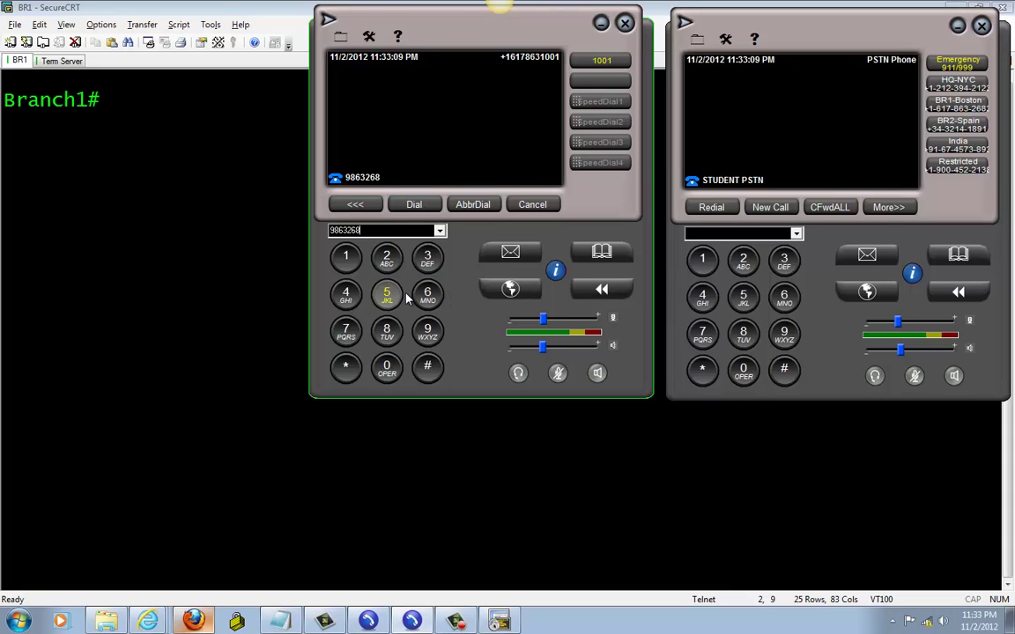
left_click(425, 207)
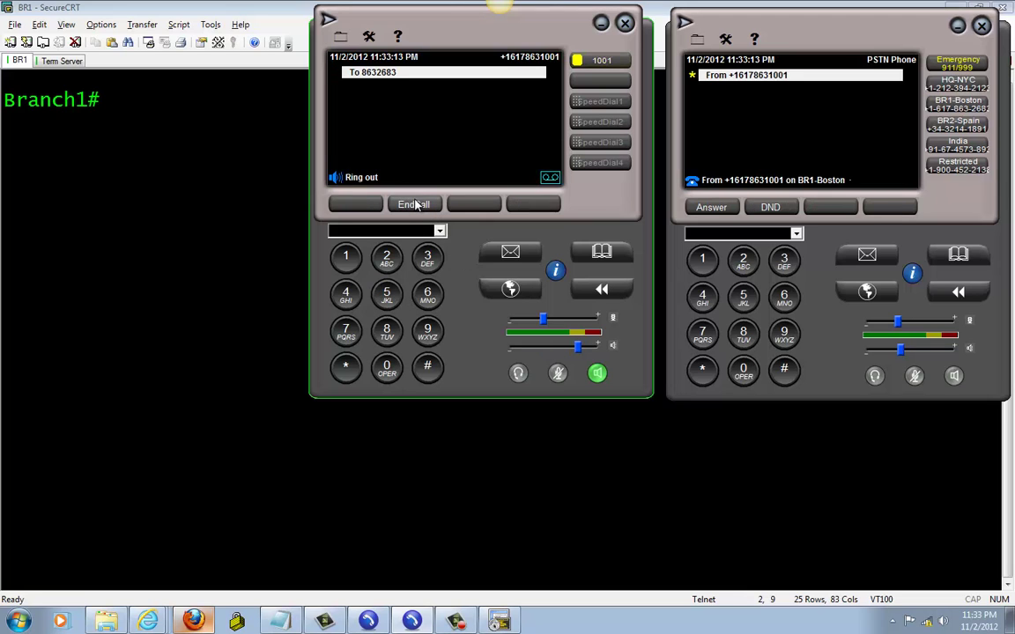
left_click(416, 204)
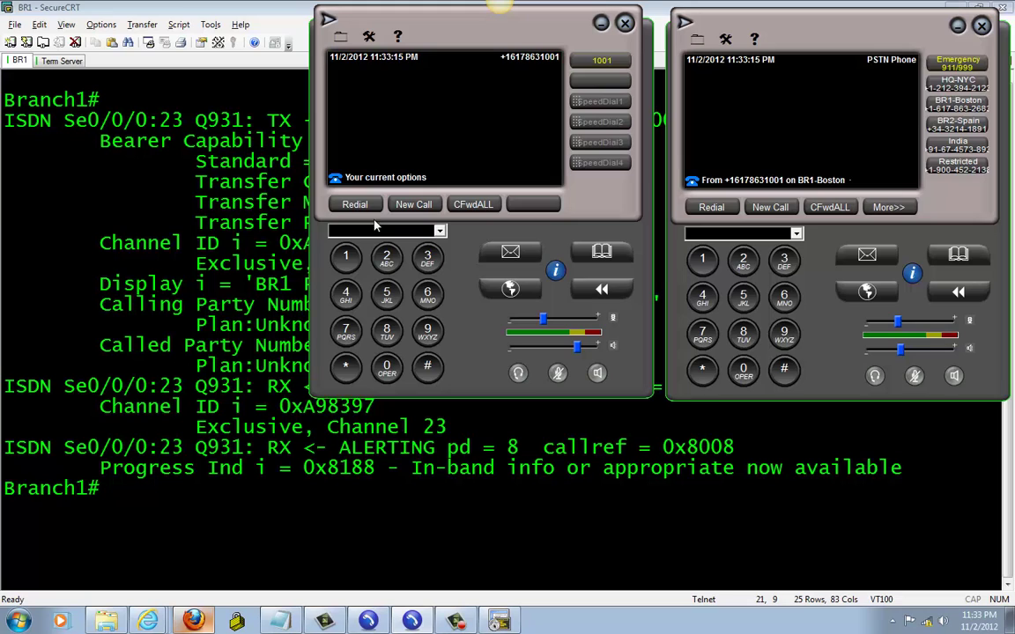
Highlight the BR1 Phone 1 name and the local called number in the debug, then add fresh prompt lines
left_click(104, 271)
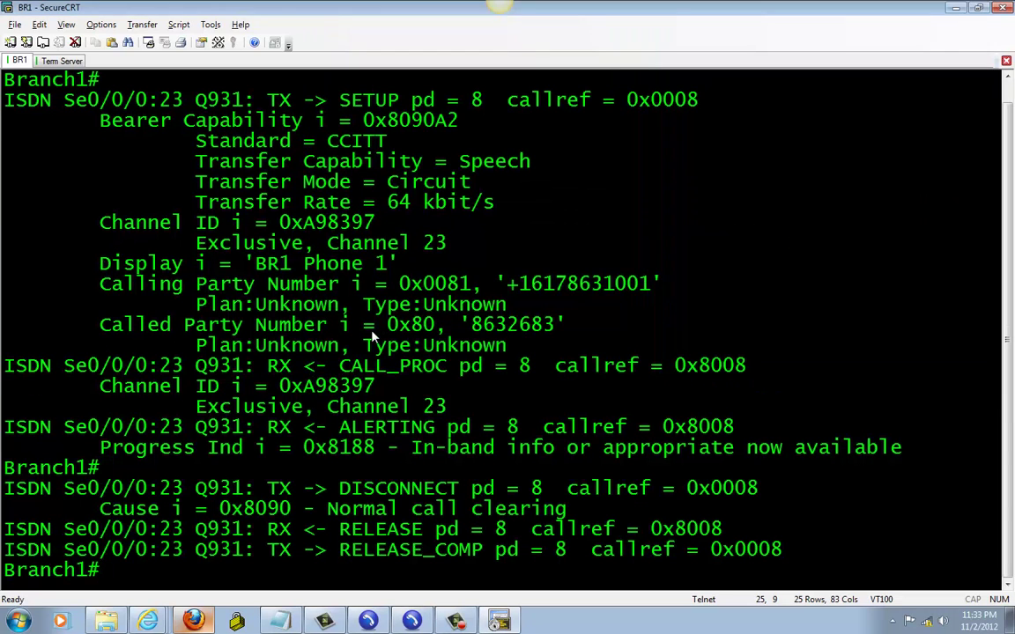
left_click_drag(245, 263, 418, 274)
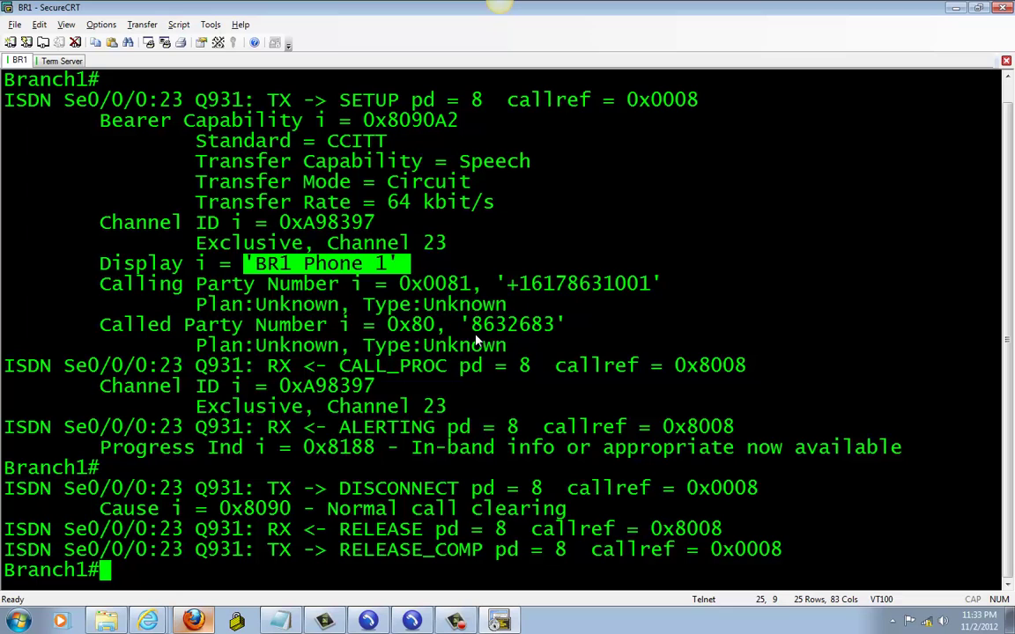
left_click_drag(562, 325, 555, 326)
left_click(556, 326)
double_click(511, 324)
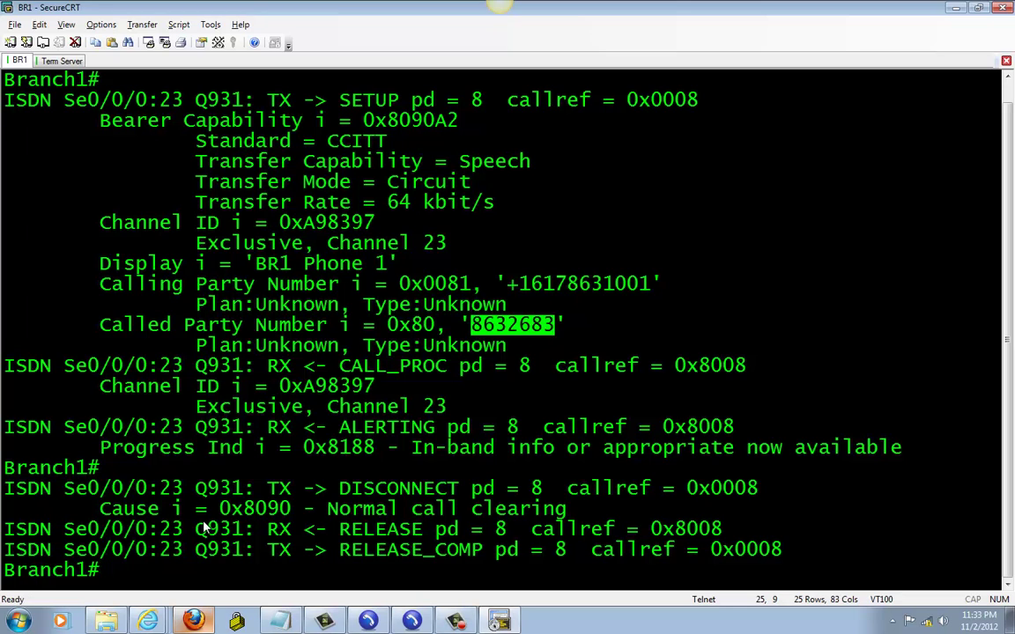
key("Return")
key("Return")
key("Return")
key("Return")
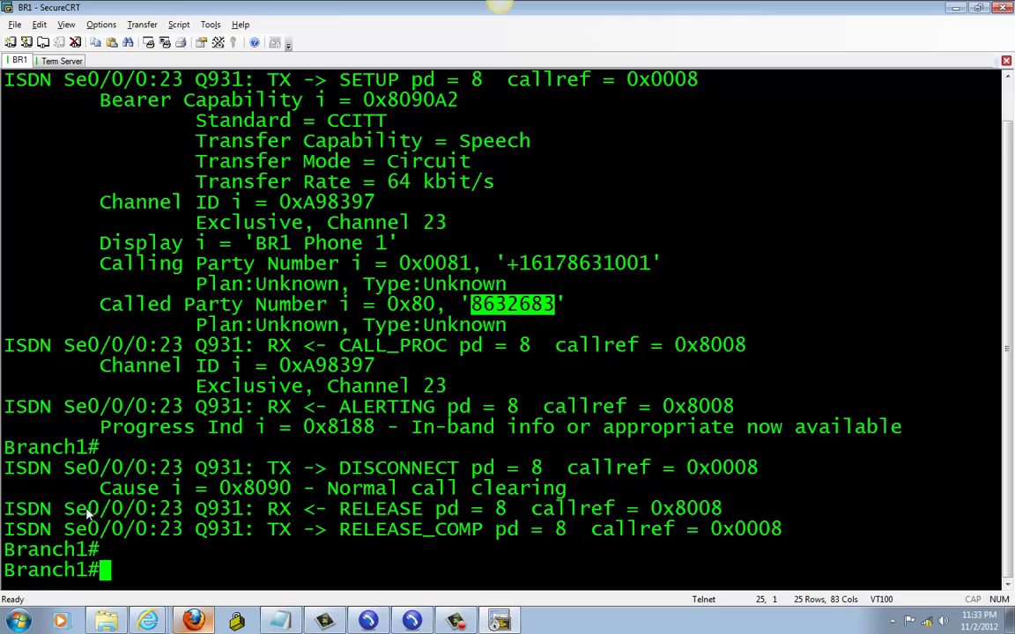
key("Return")
key("Return")
key("Return")
key("Return")
key("Return")
key("Return")
key("Return")
key("Return")
key("Return")
key("Return")
key("Return")
key("Return")
key("Return")
key("Return")
key("Return")
key("Return")
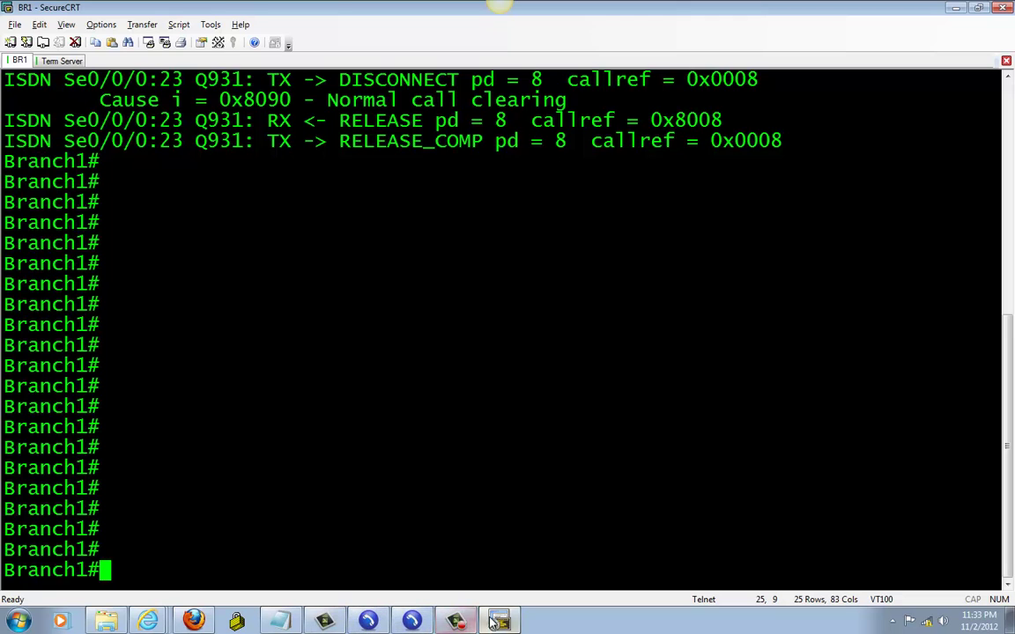
Dial 9 plus the HQ-NYC long-distance number from the BR1 phone, then hang up
left_click(412, 621)
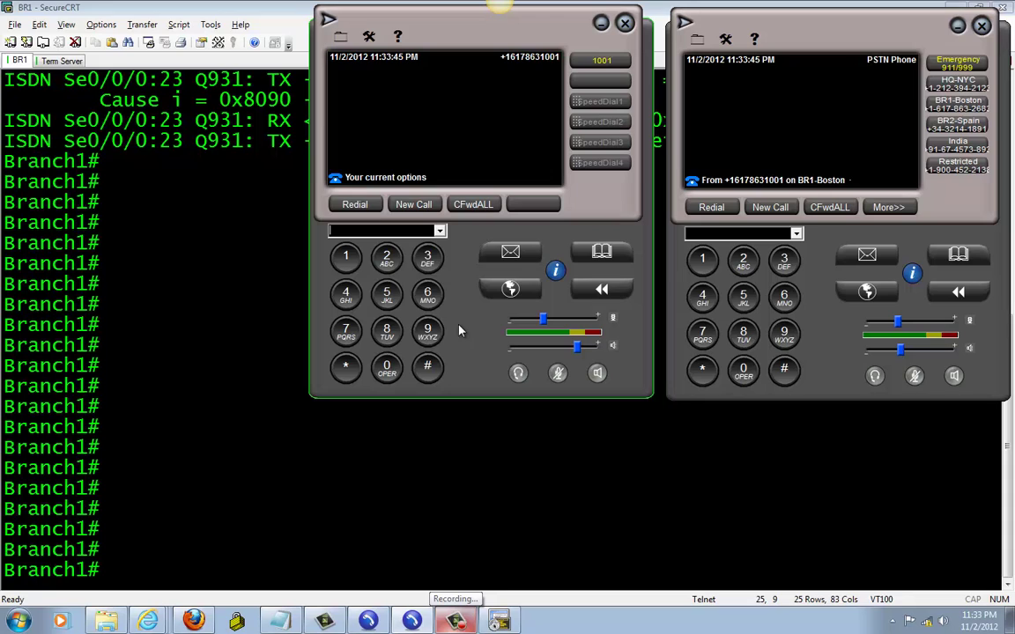
left_click(428, 333)
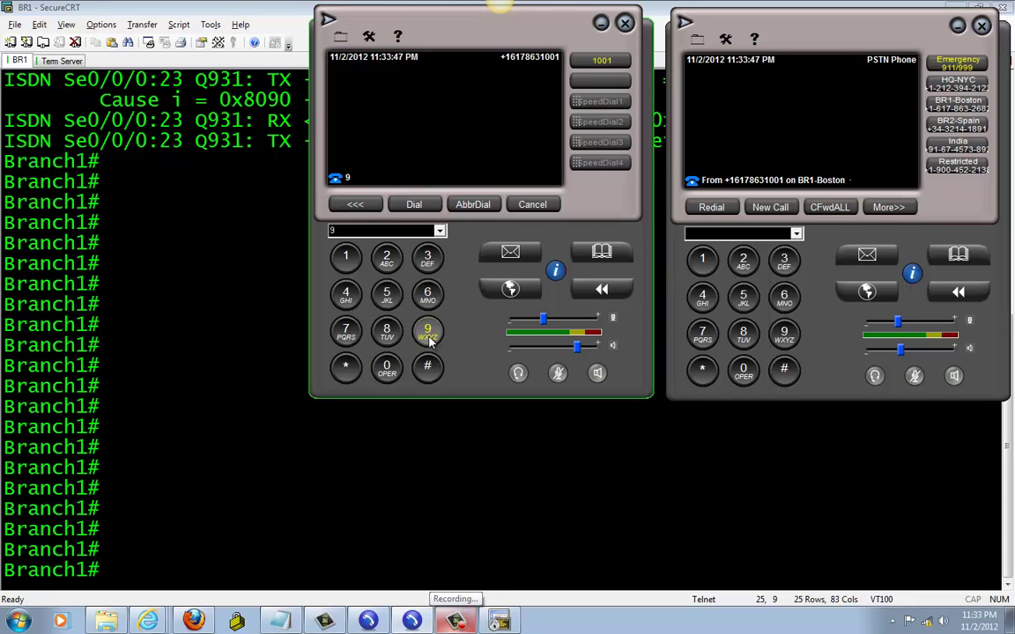
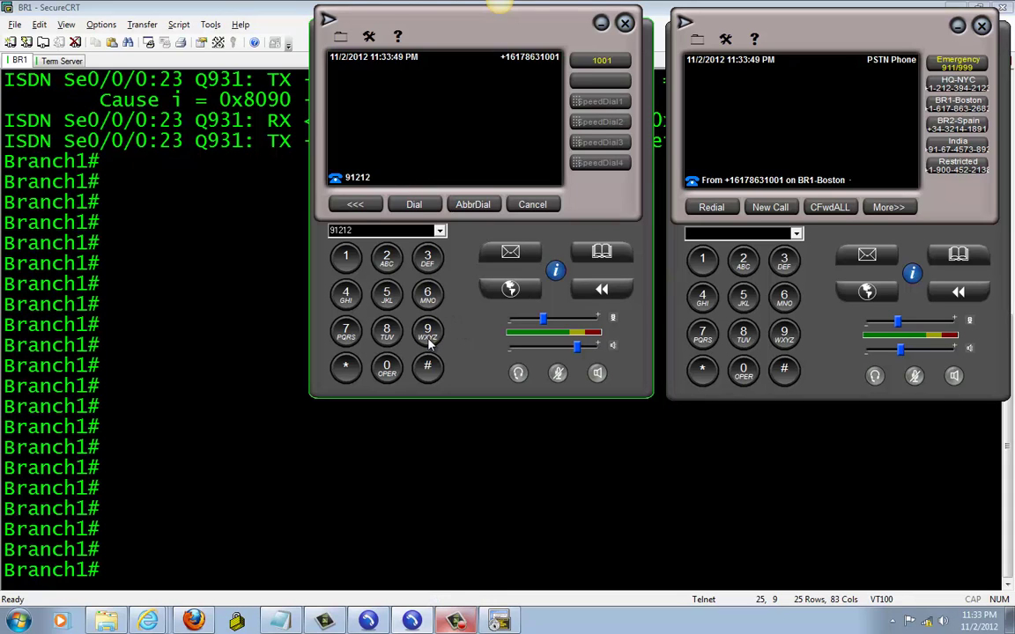
key("Return")
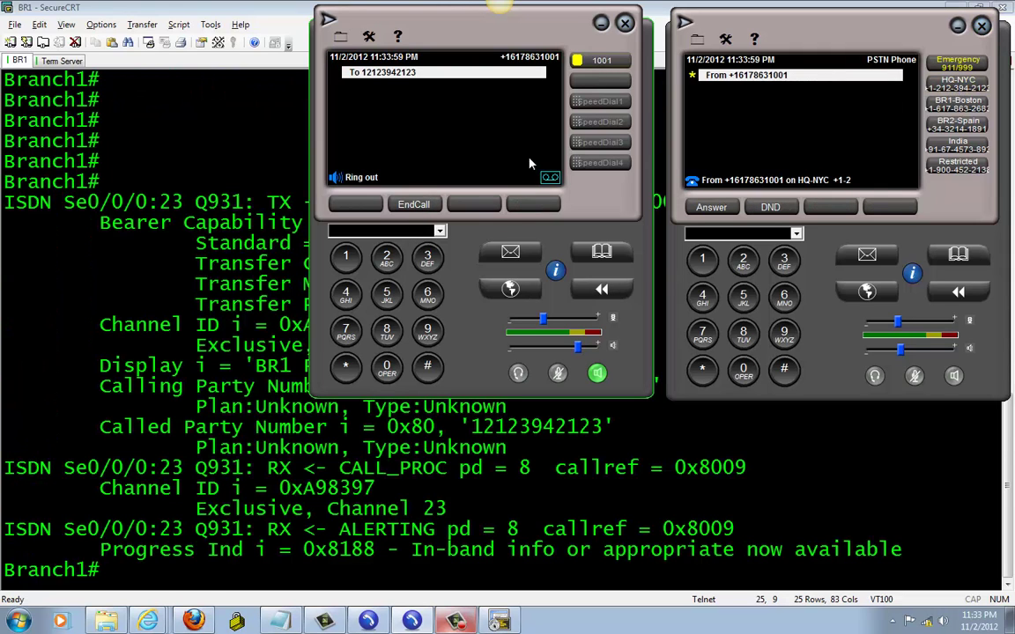
left_click(405, 205)
Highlight the long-distance call's SETUP line in the debug and push the output up with fresh prompts
left_click(167, 382)
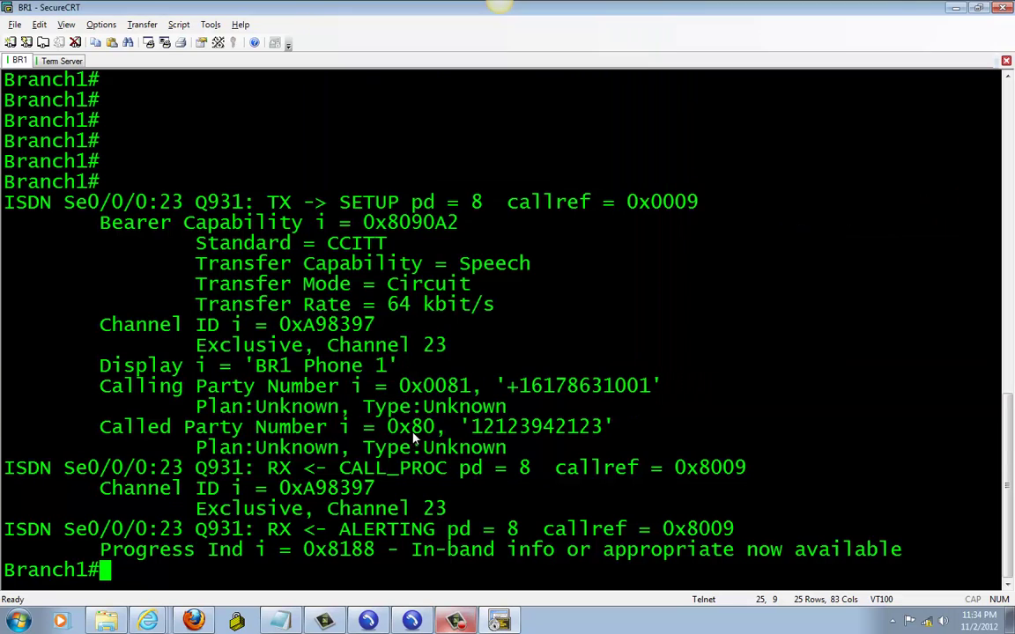
left_click_drag(100, 325, 599, 328)
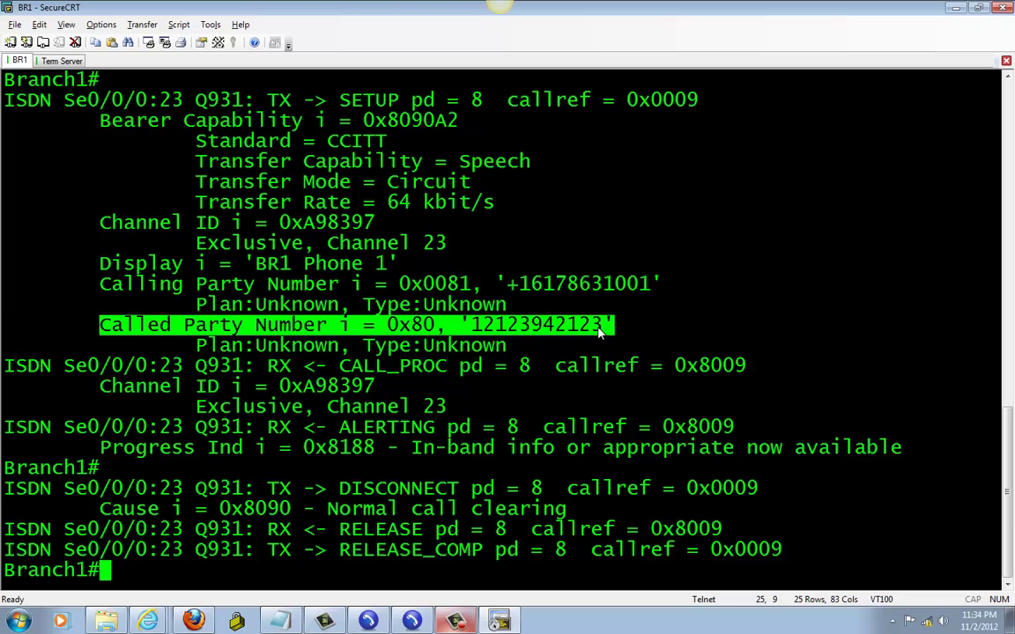
key("Return")
key("Return")
key("Return")
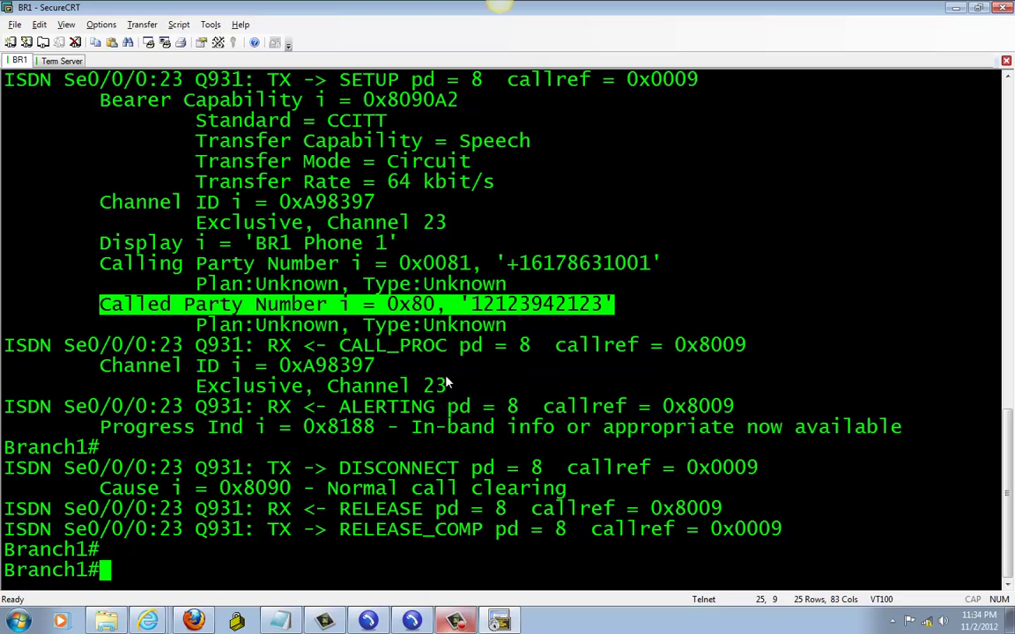
key("Return")
key("Return")
key("Return")
key("Return")
key("Return")
key("Return")
key("Return")
key("Return")
key("Return")
key("Return")
key("Return")
key("Return")
key("Return")
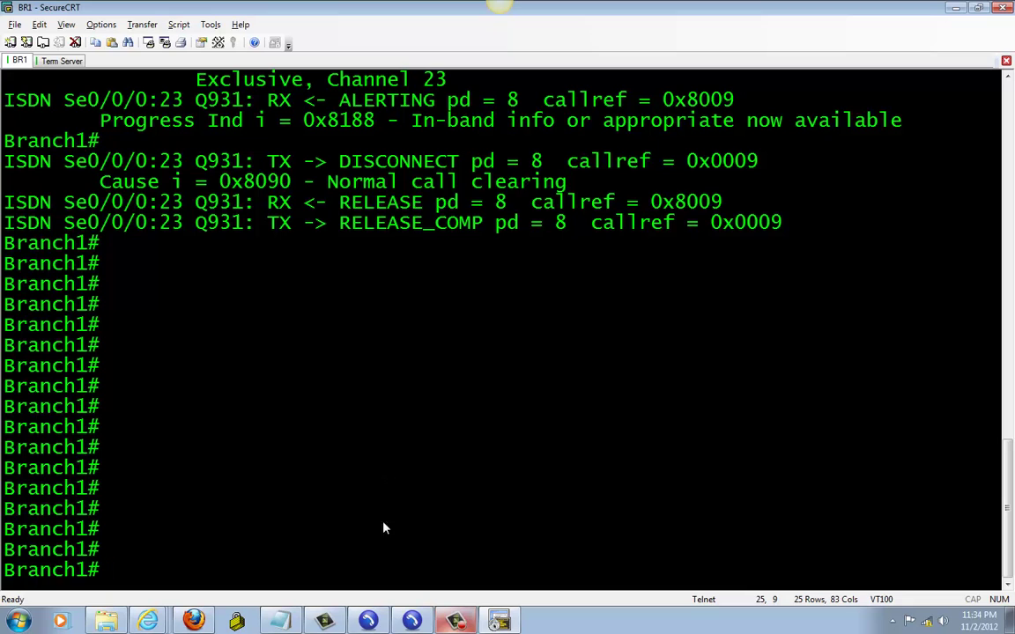
Dial 9 plus the BR2-Spain international number ending in #, place the call, then hang up
left_click(409, 622)
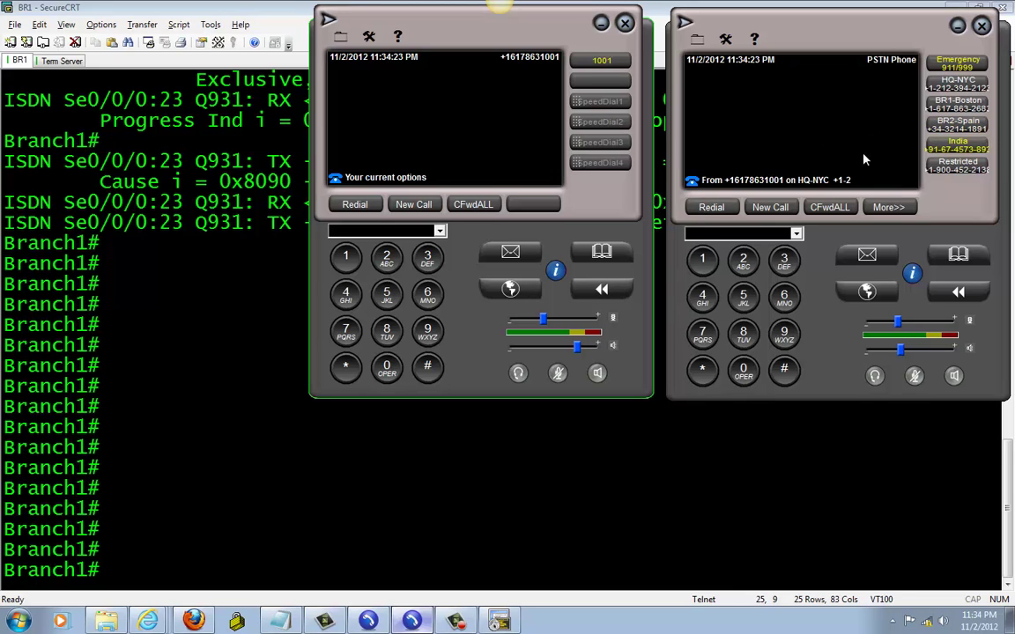
left_click(429, 331)
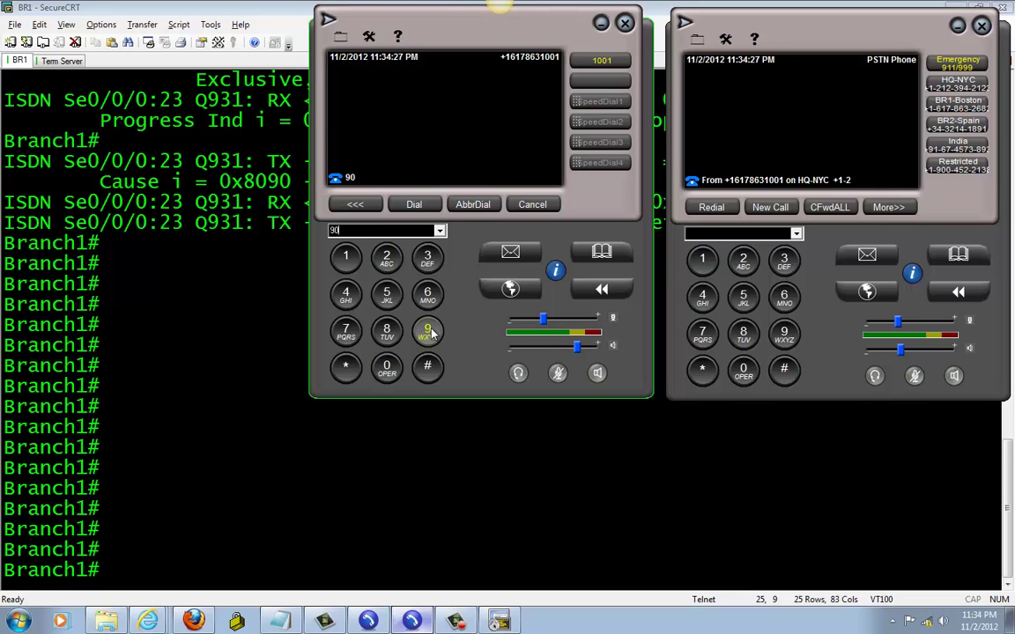
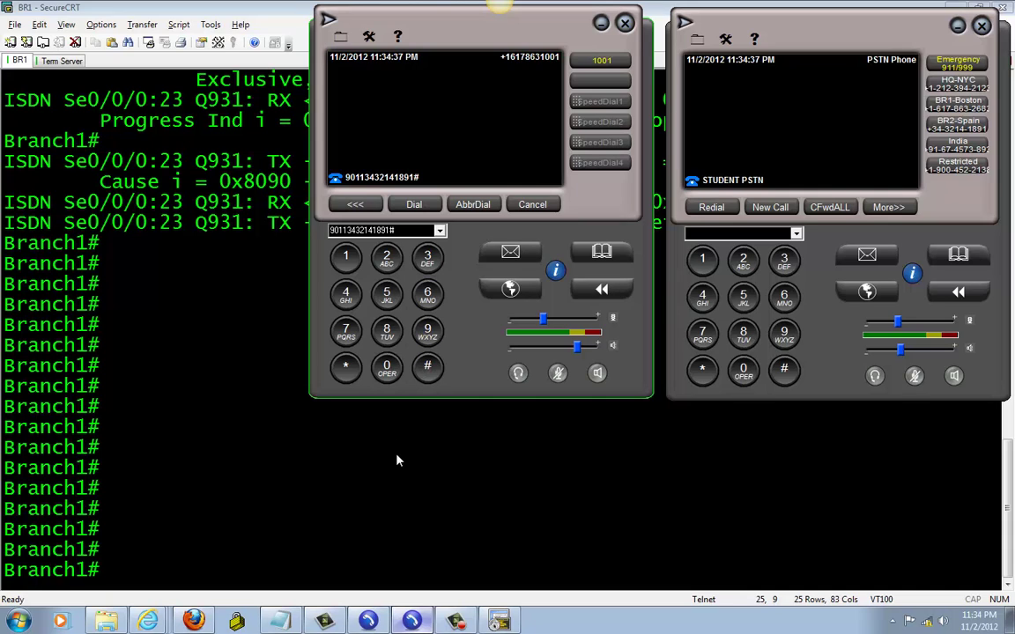
left_click(414, 204)
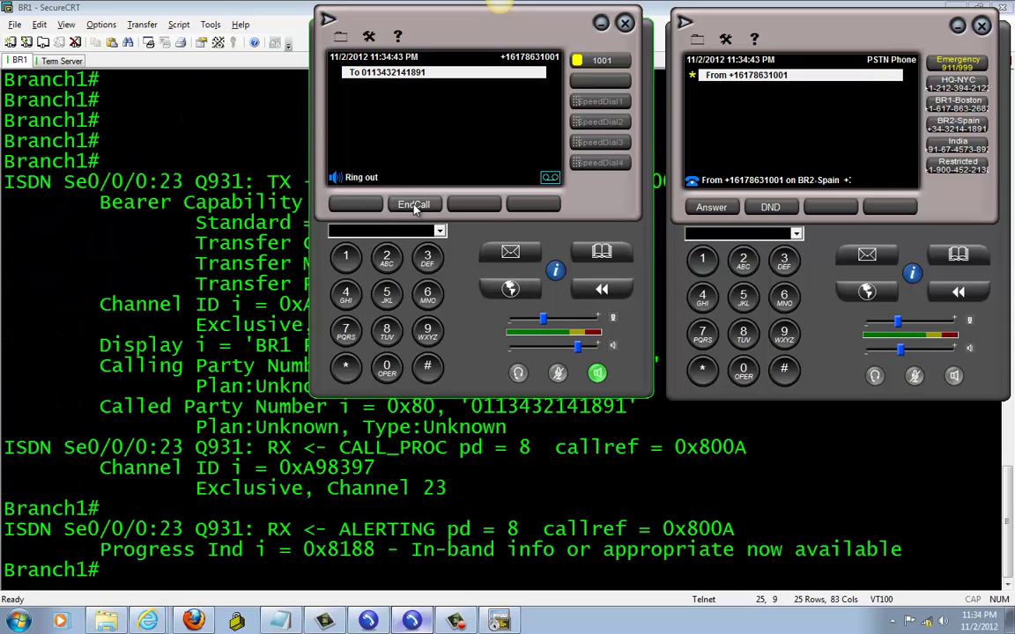
left_click(415, 205)
Highlight the international Called Party Number line in the Branch1 debug
left_click(116, 313)
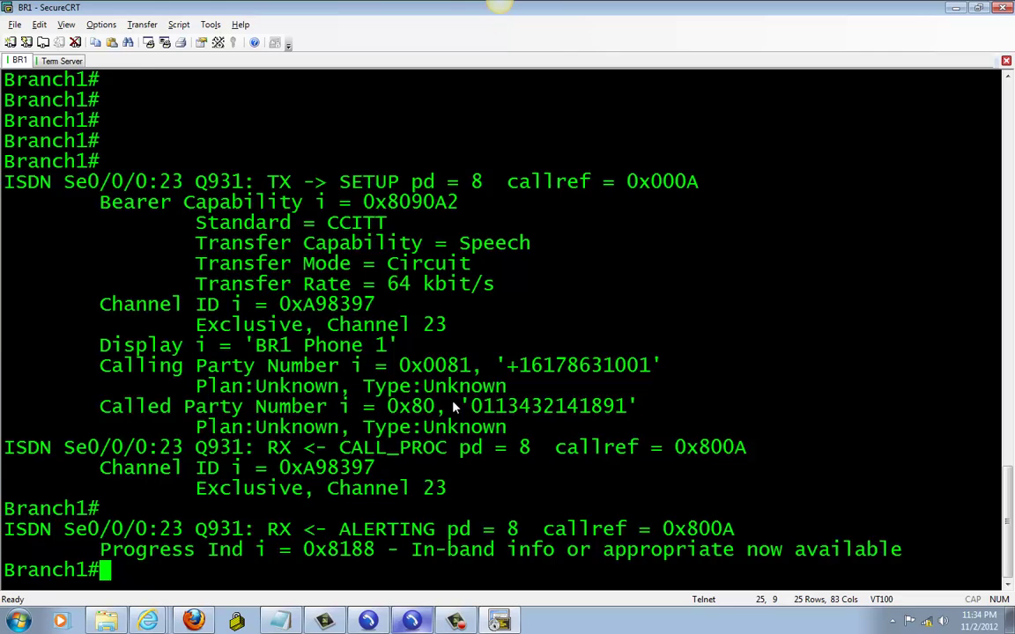
left_click_drag(100, 305, 632, 315)
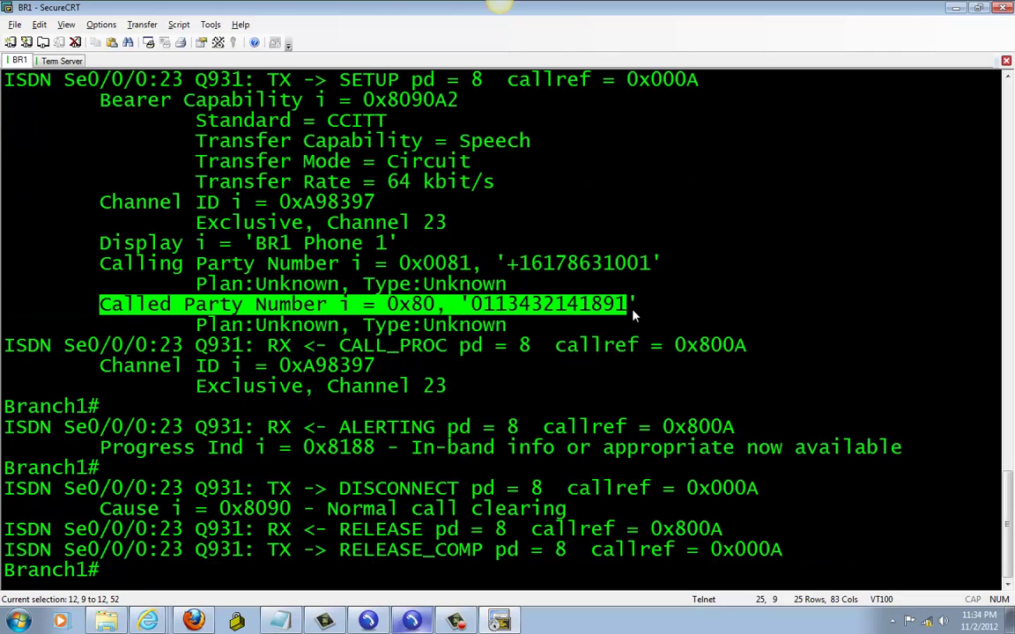
left_click(258, 524)
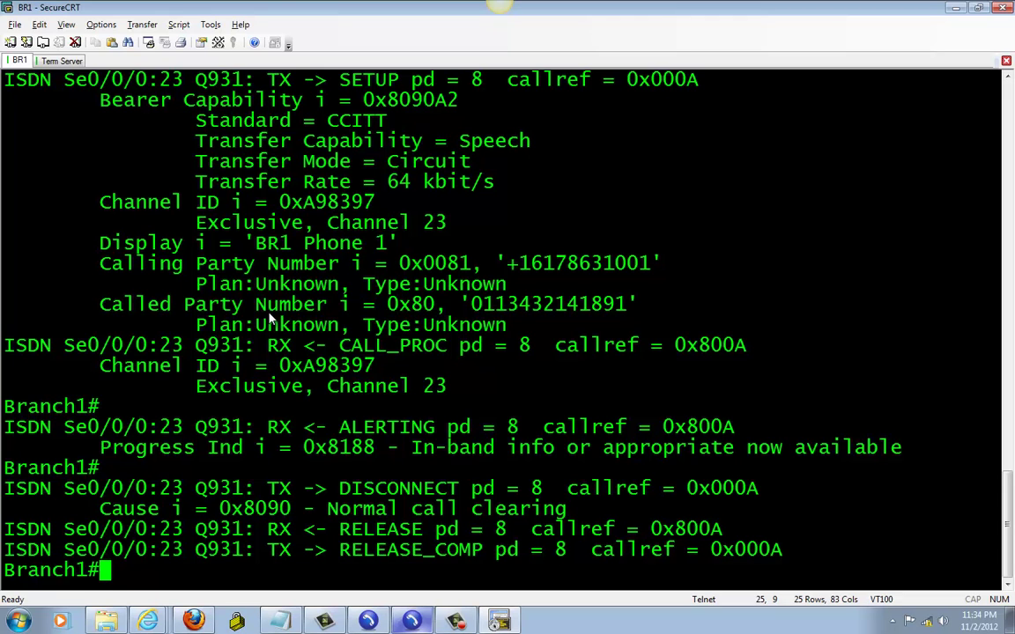
key("Return")
key("Return")
key("Return")
key("Return")
key("Return")
key("Return")
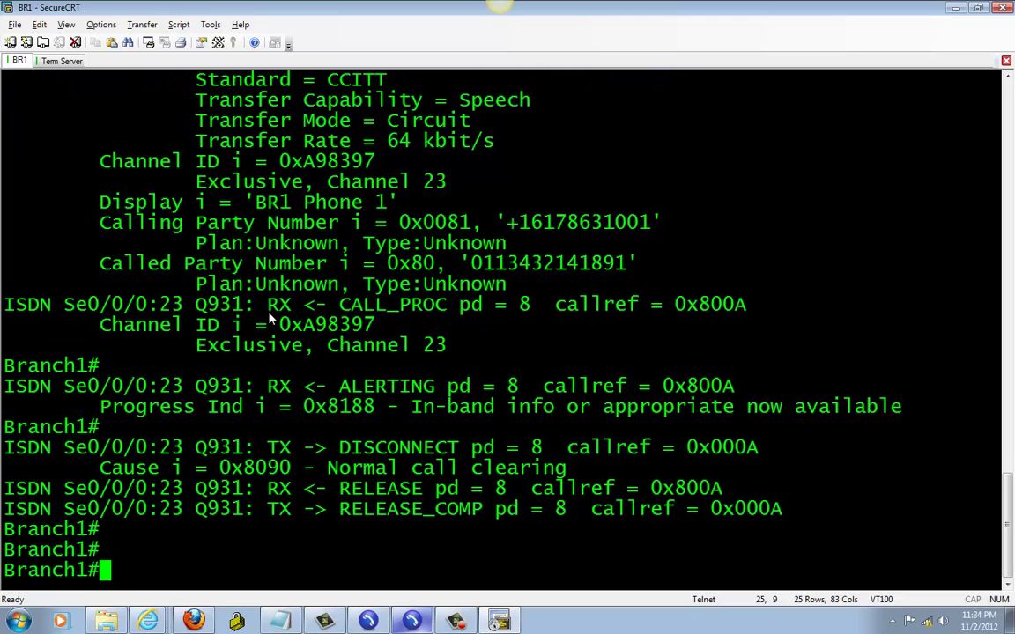